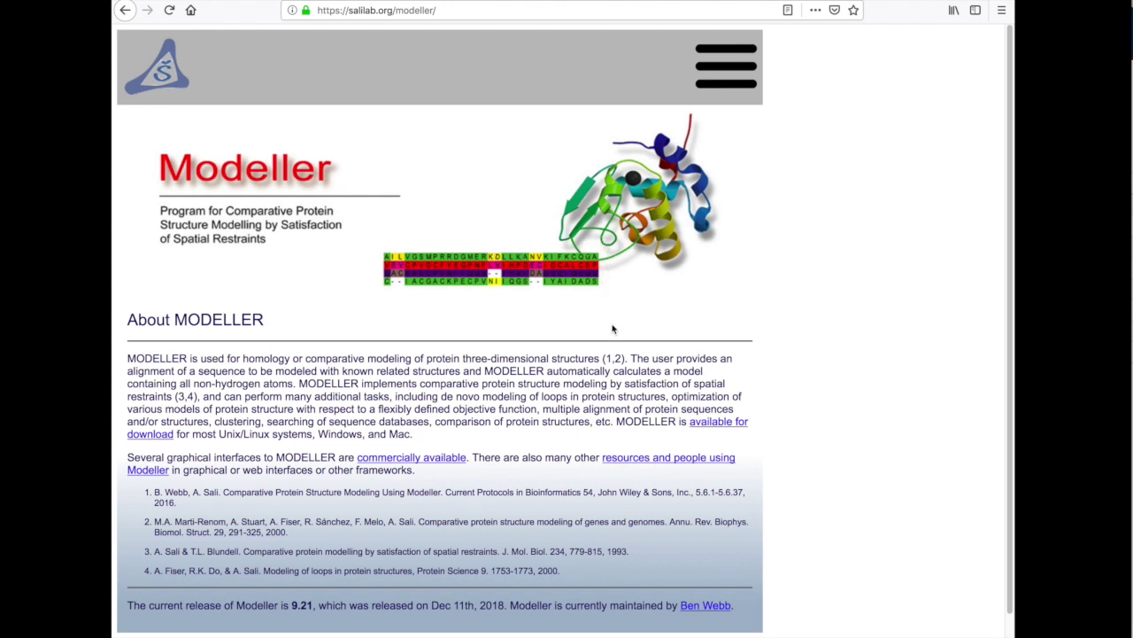
Scroll the slide thumbnails and display slide 60, the structure overlap versus sequence identity graph.
scroll(584, 420, "down", 1)
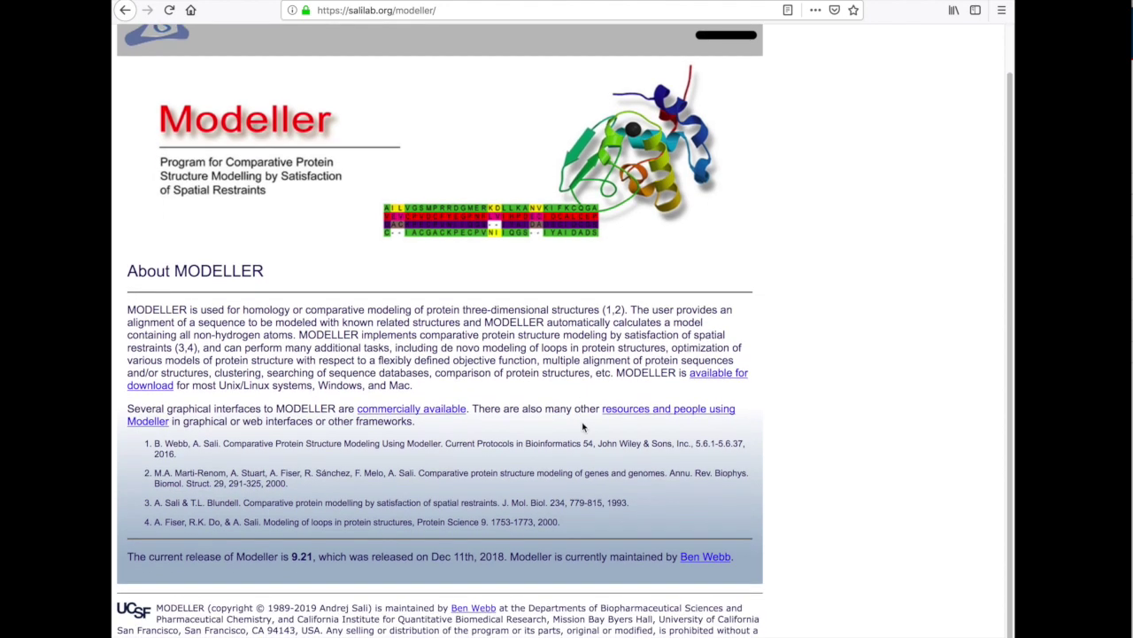
scroll(583, 427, "up", 1)
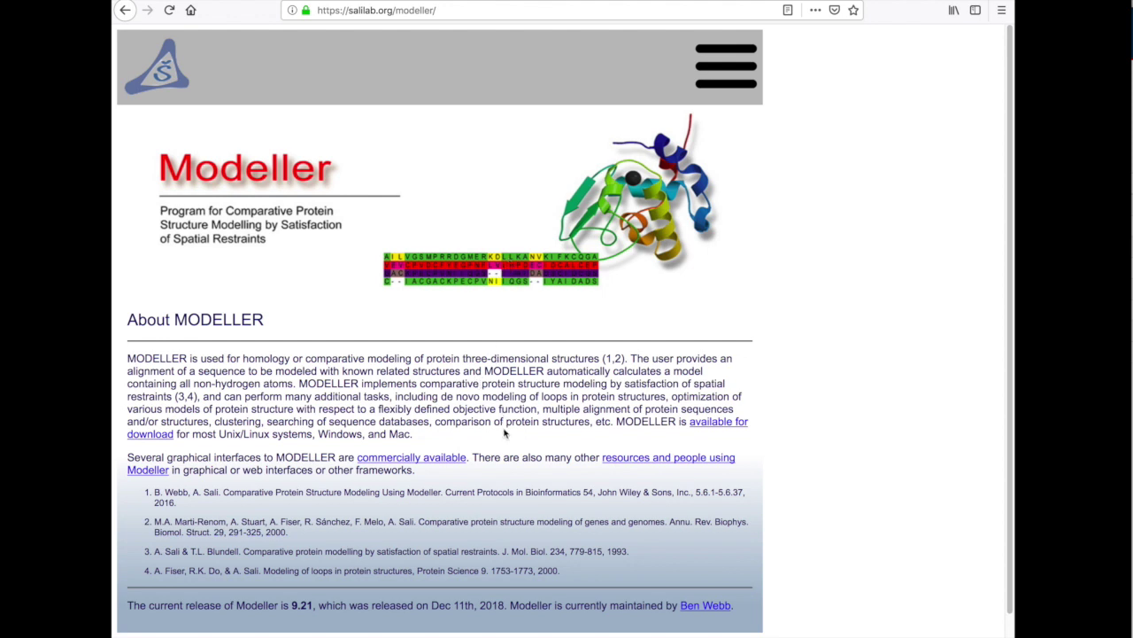
scroll(505, 436, "down", 1)
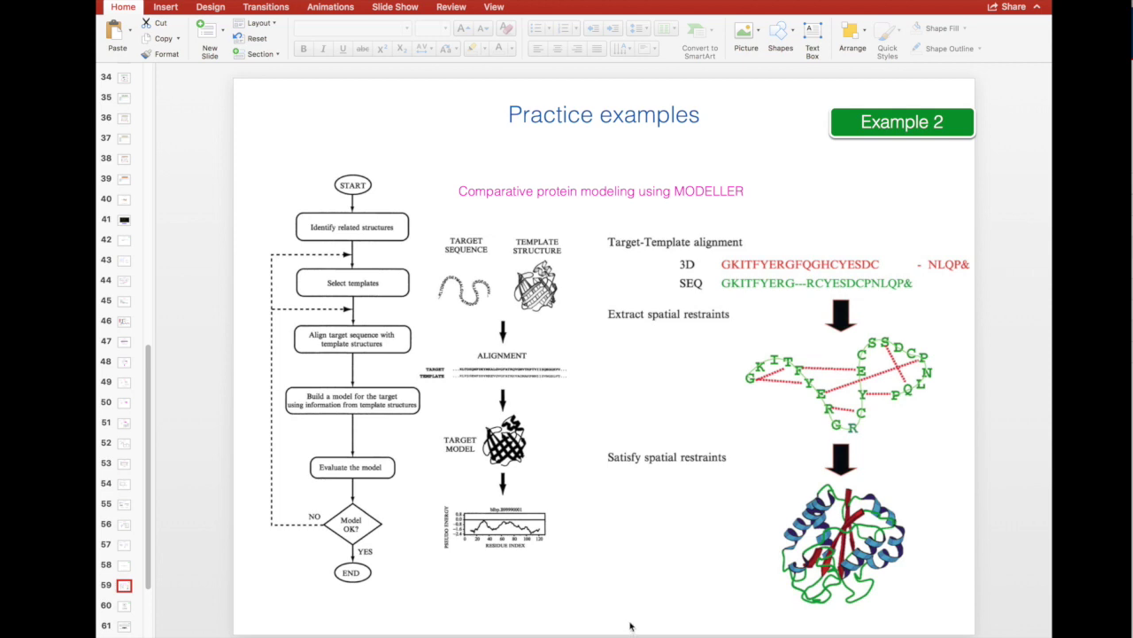
left_click(124, 605)
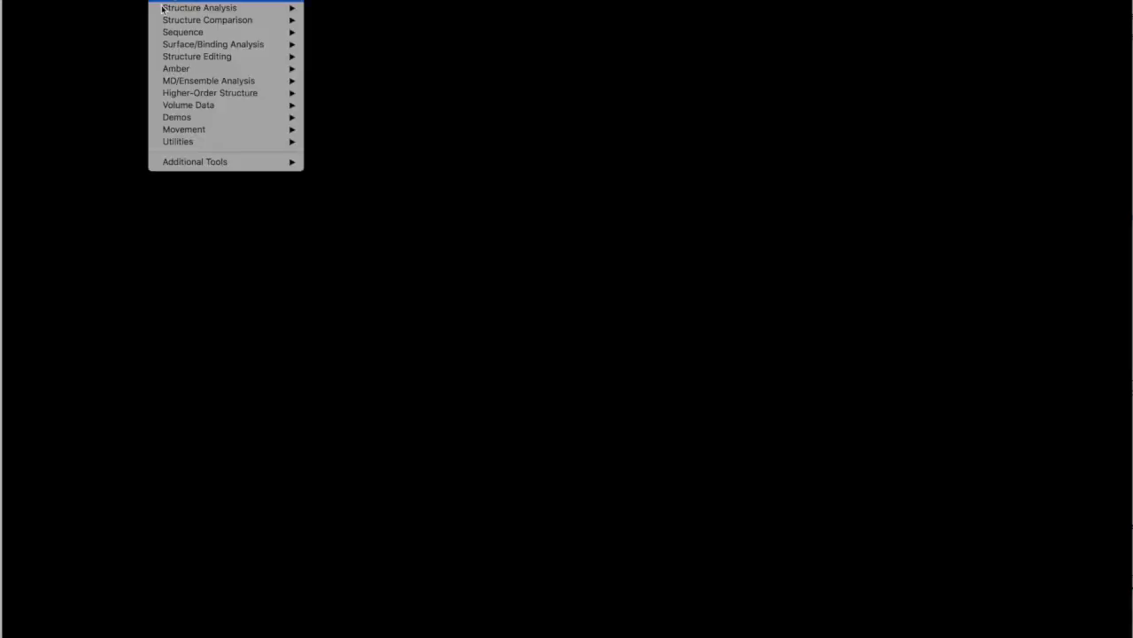
Bring up Blast Protein from the Tools > Sequence menu to search with the query sequence.
mouse_move(181, 33)
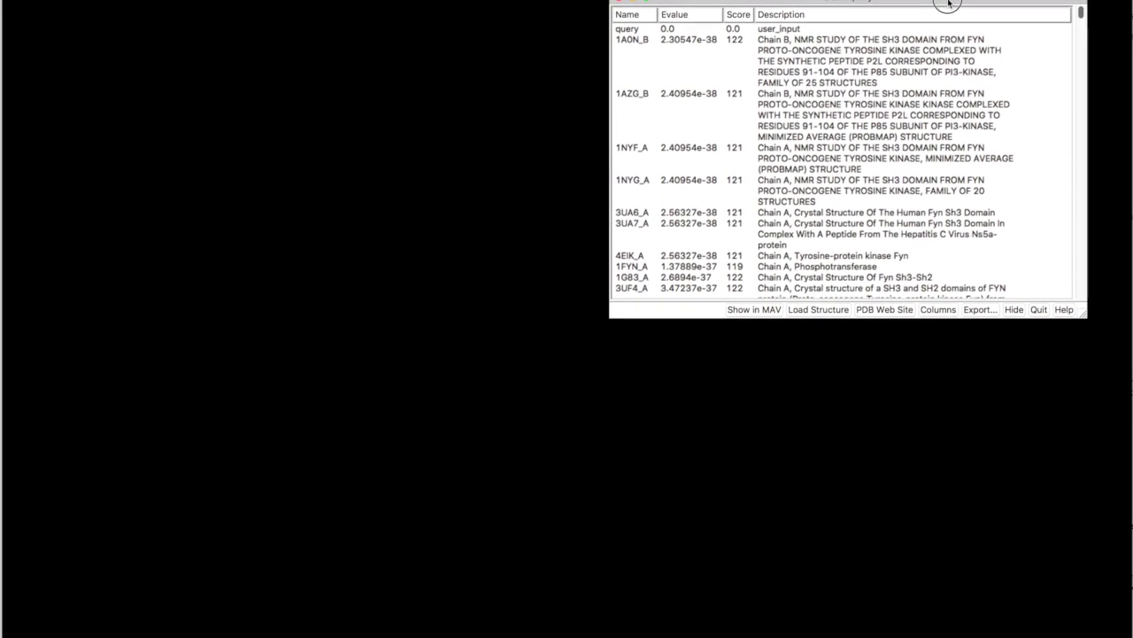
Select the 1A0N_B hit in the Blast Protein results, briefly trying 1AZG_B before returning.
left_click(647, 44)
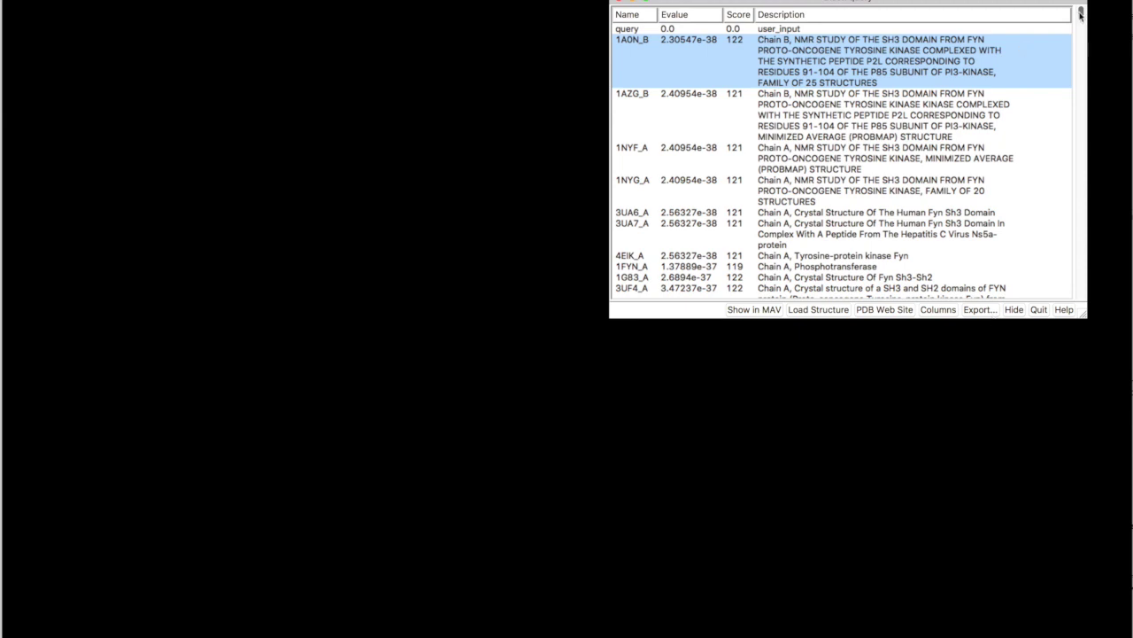
mouse_move(1081, 12)
left_mouse_down()
mouse_move(1083, 122)
mouse_move(1082, 14)
left_mouse_up()
left_click(950, 114)
left_click(944, 69)
Scroll the BLAST hits and select the Hck SH3-SH2 chain 3NHN_A (E-value 1.38554e-15).
scroll(673, 236, "down", 2)
scroll(673, 235, "down", 15)
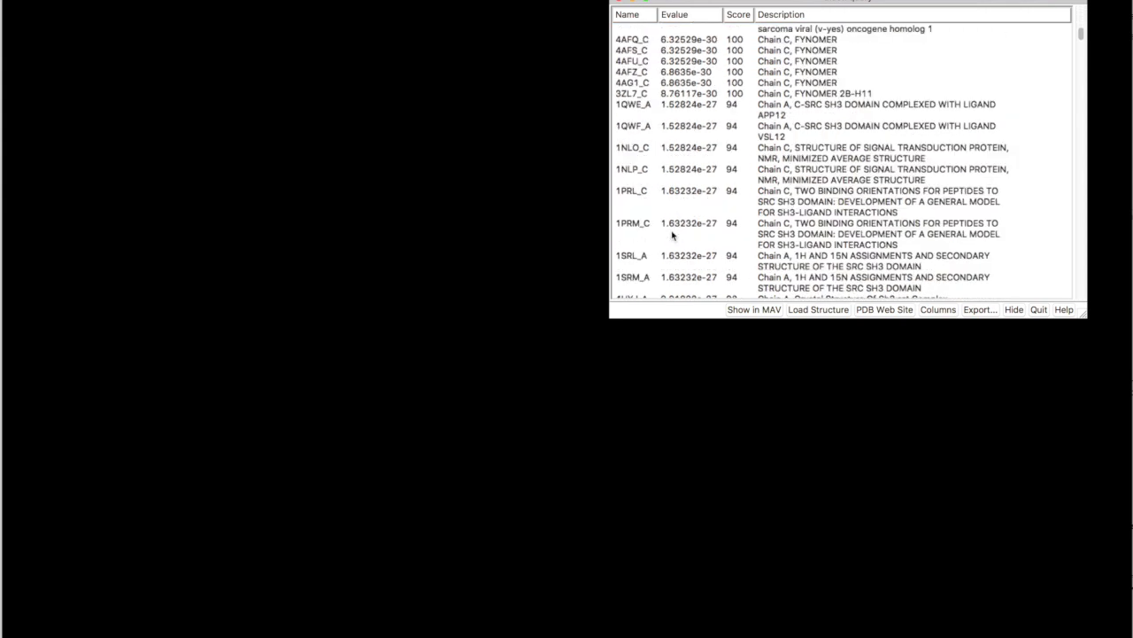
scroll(673, 235, "down", 20)
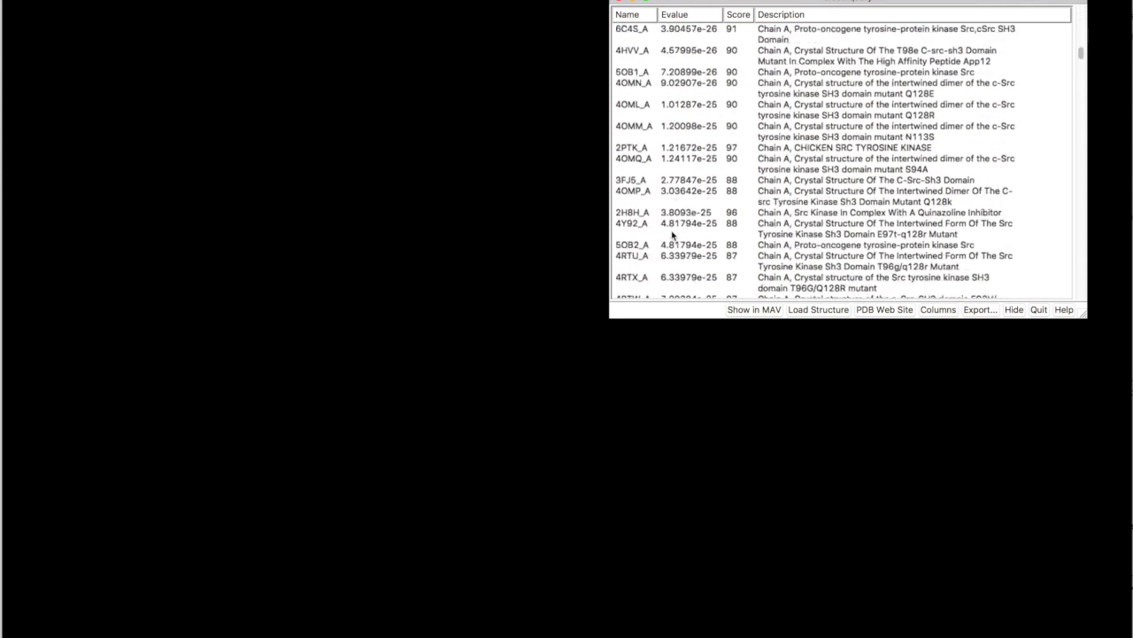
scroll(672, 235, "down", 10)
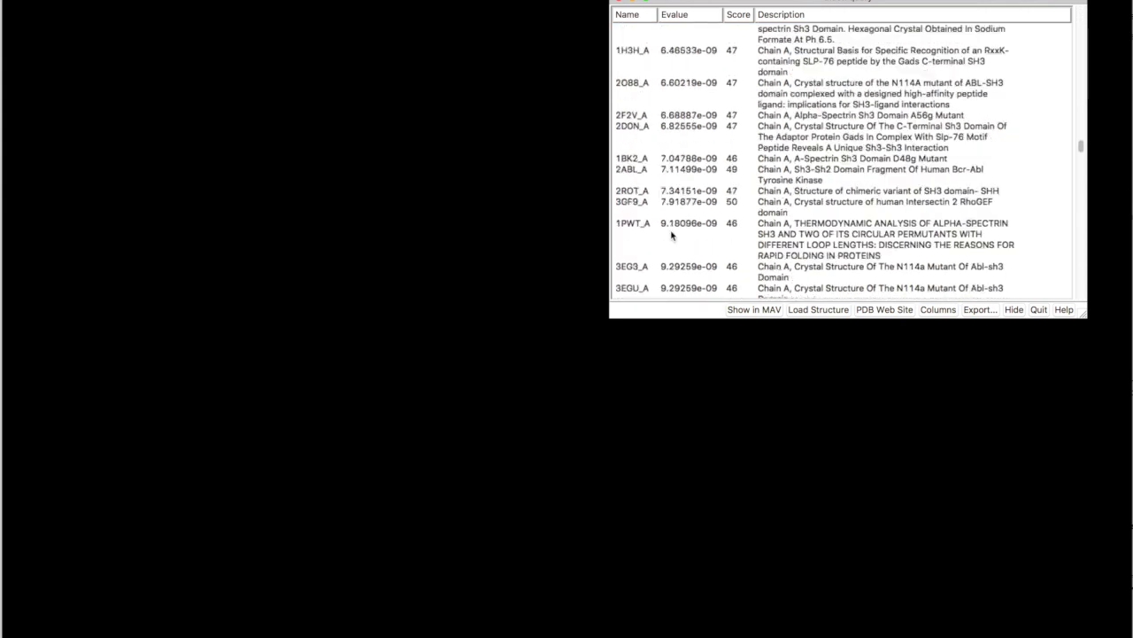
scroll(672, 235, "up", 8)
scroll(672, 235, "up", 5)
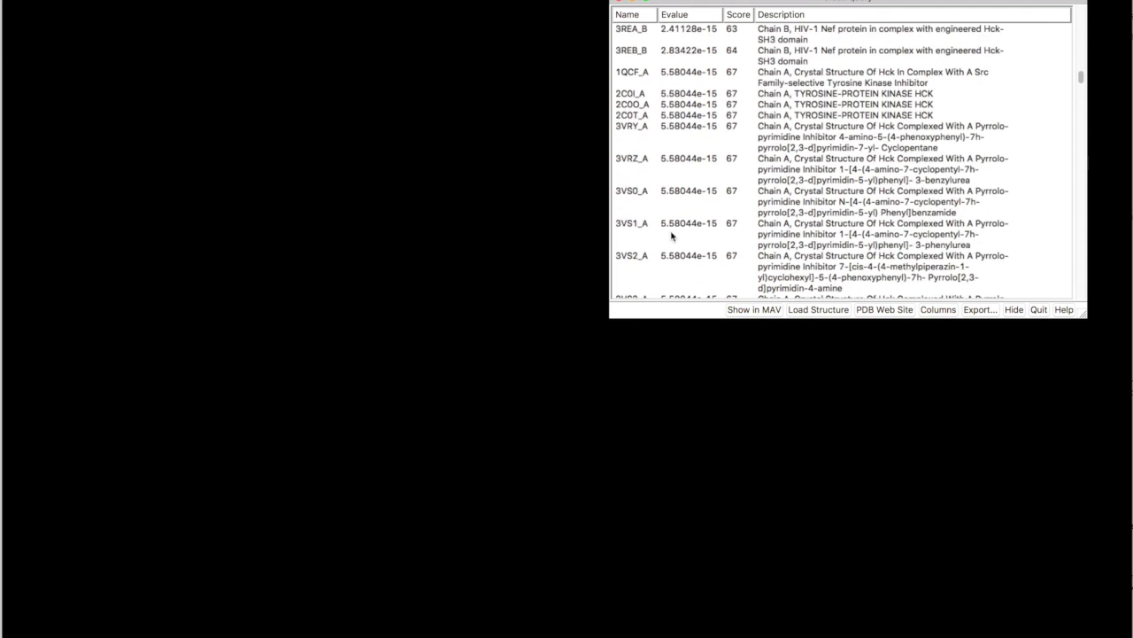
scroll(672, 235, "up", 2)
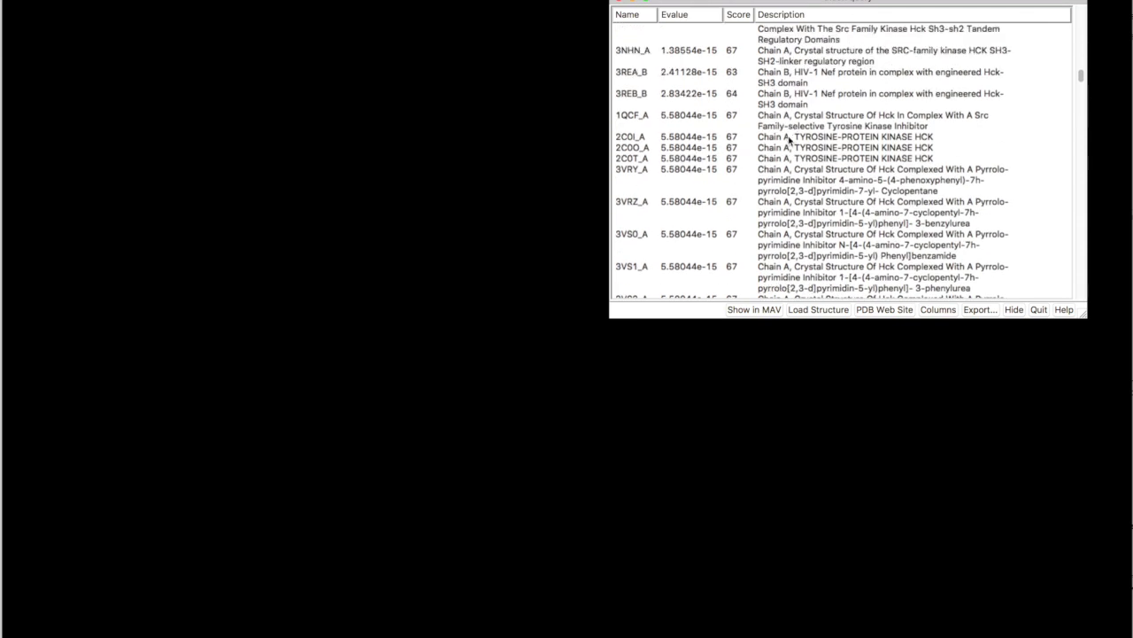
scroll(751, 151, "up", 4)
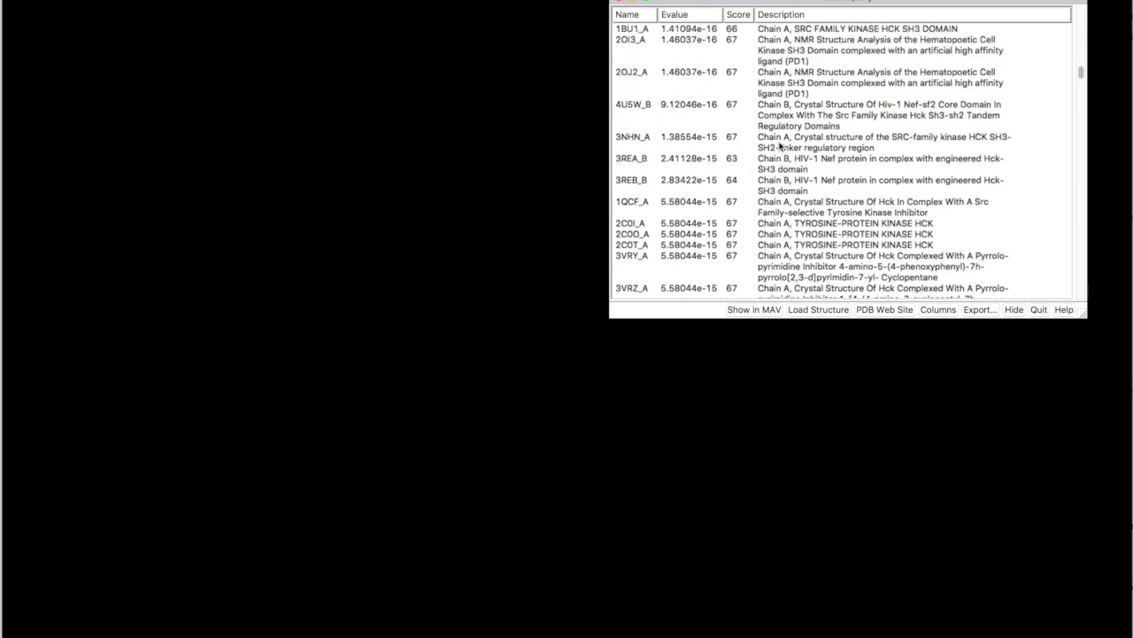
left_click(630, 139)
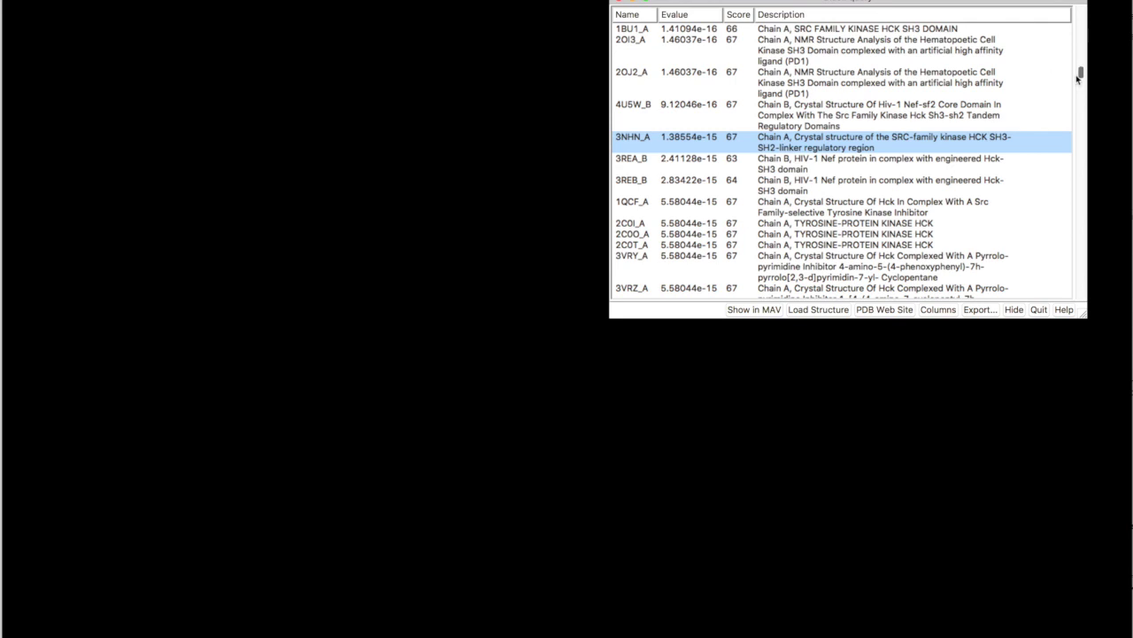
left_click_drag(1081, 71, 1081, 35)
scroll(1008, 123, "down", 15)
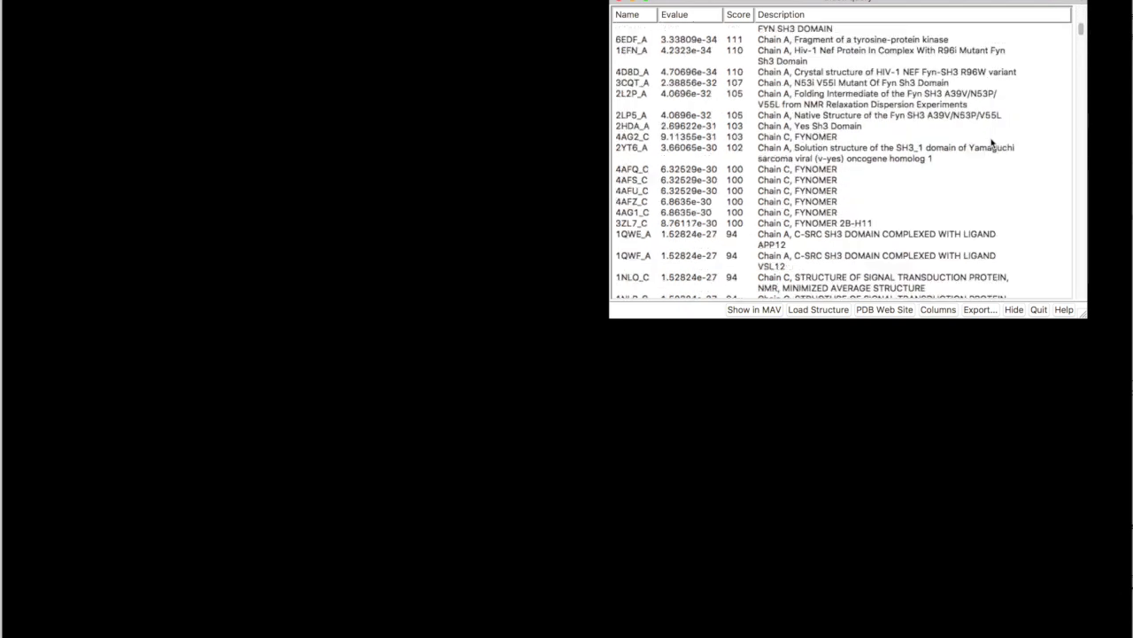
scroll(981, 166, "up", 10)
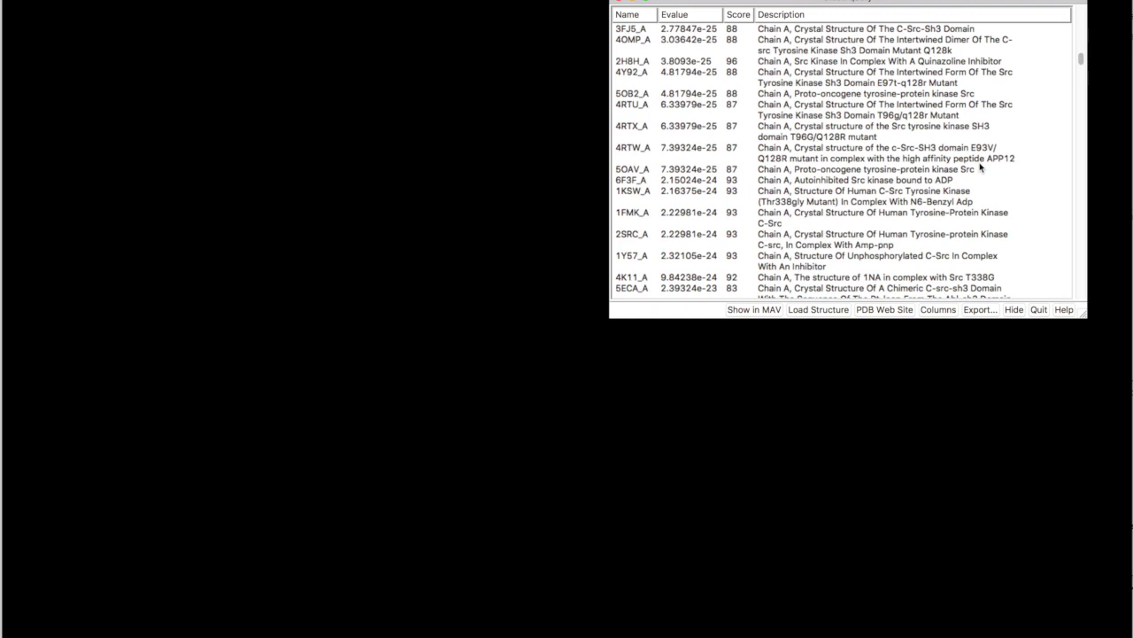
scroll(983, 168, "down", 8)
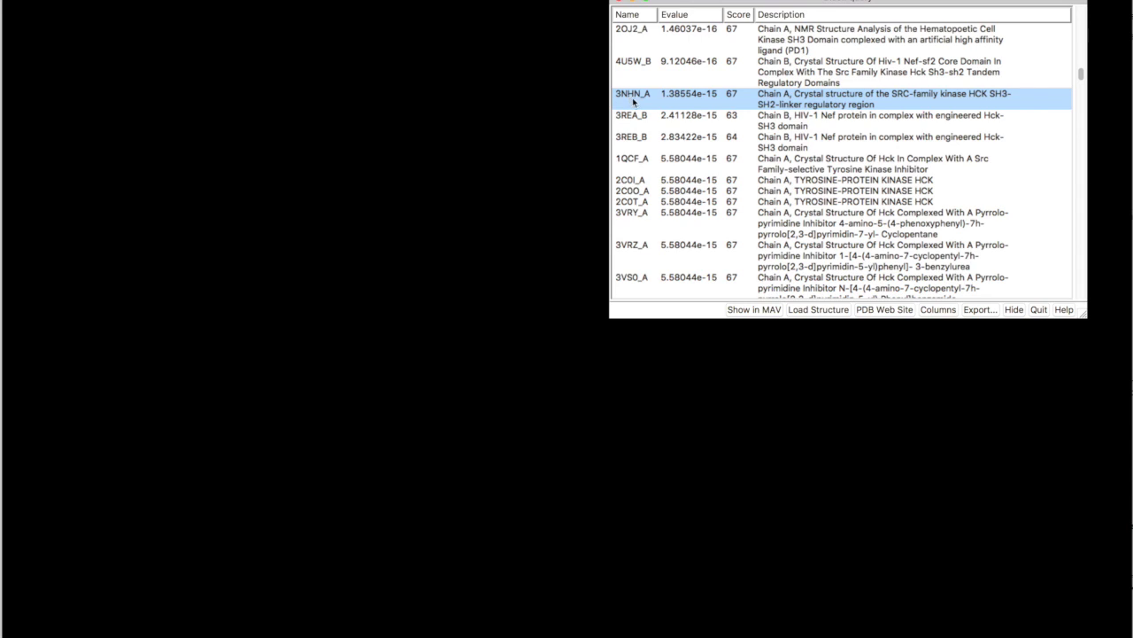
Show the query aligned with 3NHN_A in MultAlignViewer and bring up its Structure menu.
left_click(751, 311)
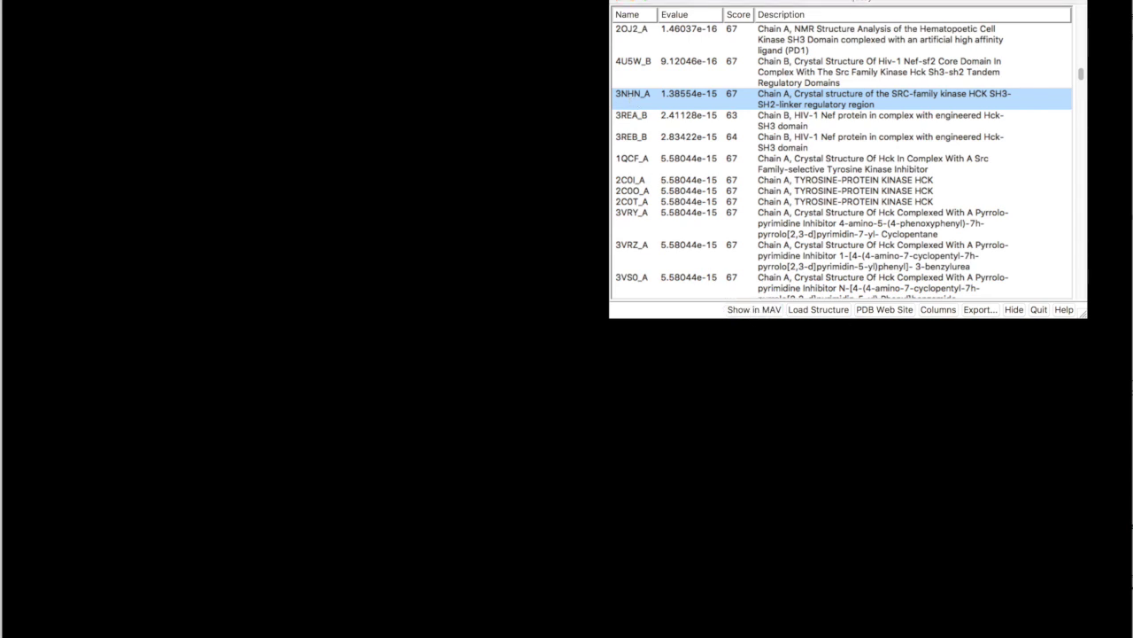
left_click_drag(800, 422, 678, 398)
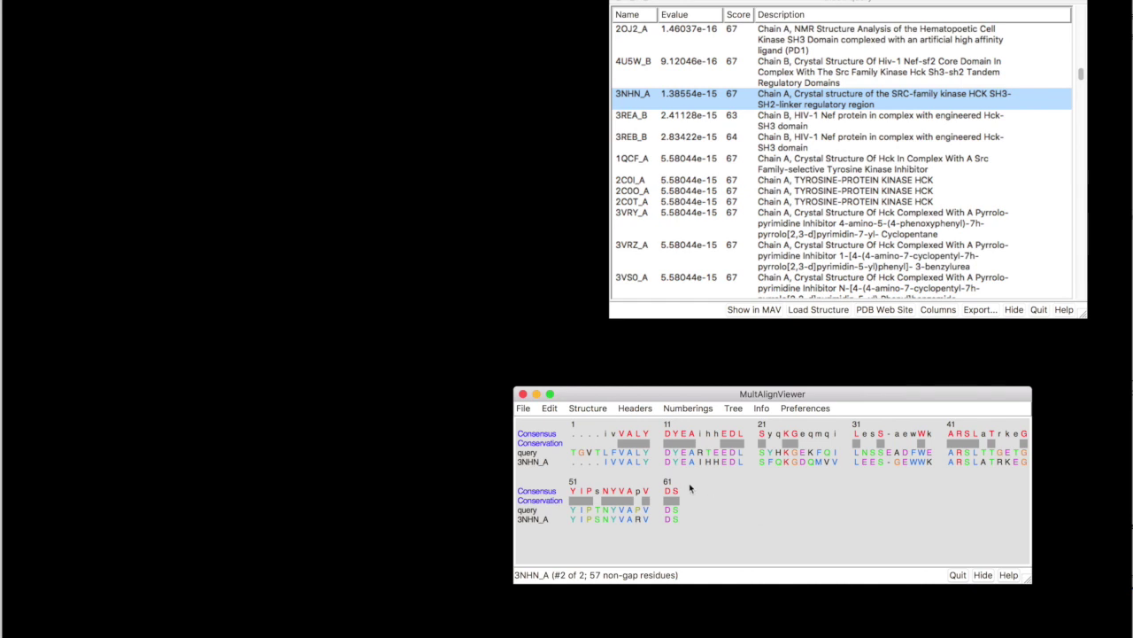
left_click(589, 409)
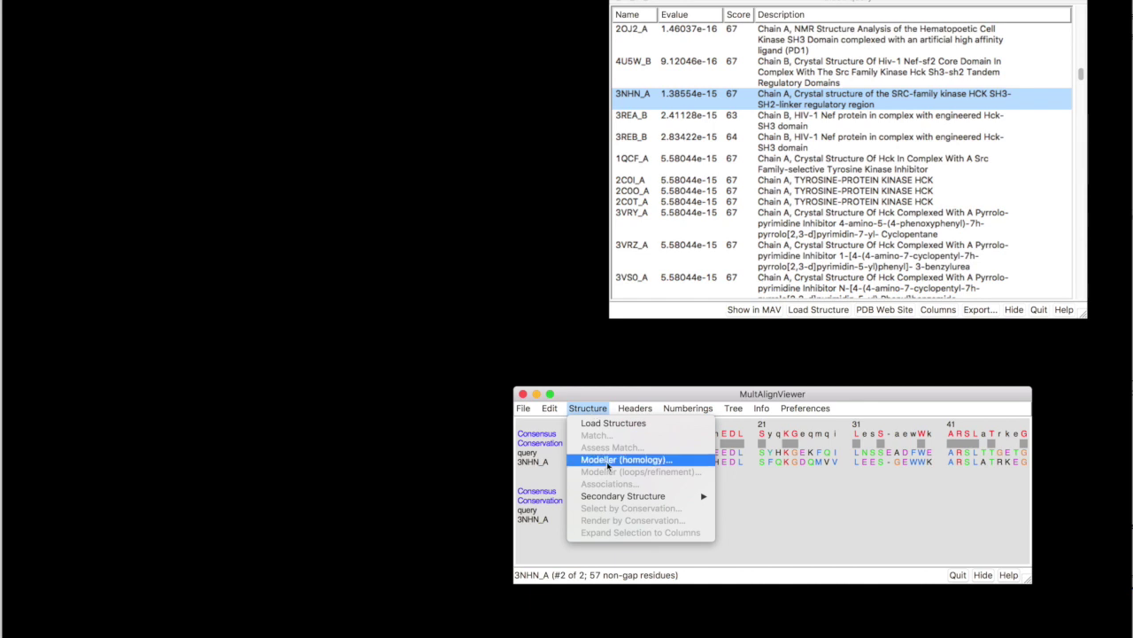
Launch Modeller comparative modelling for the query with 3NHN_A selected as template.
left_click(639, 461)
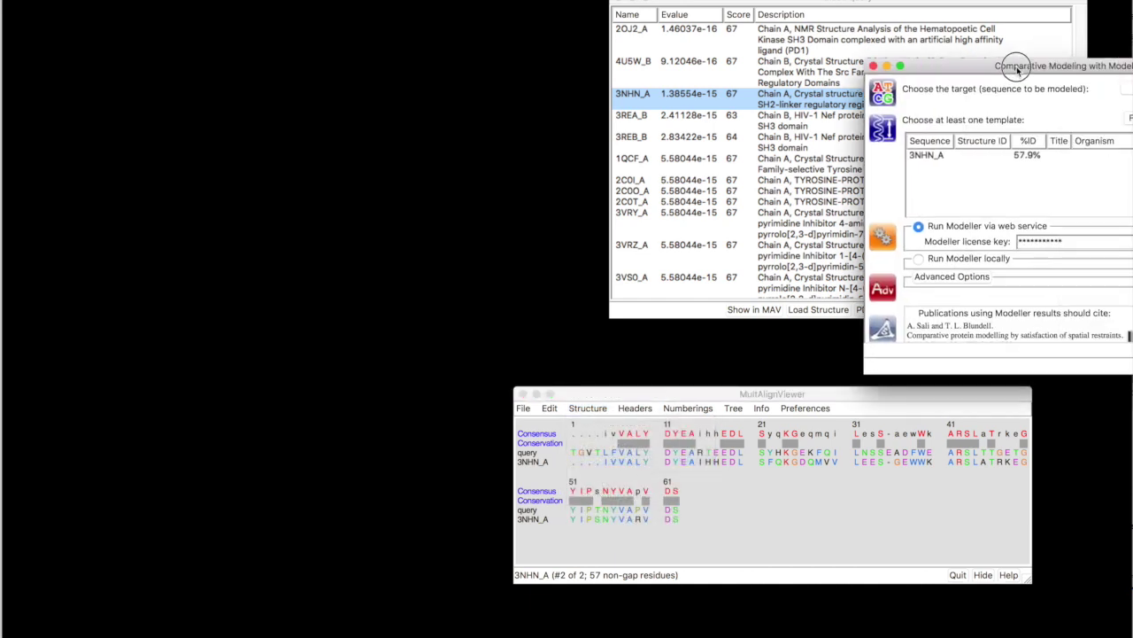
left_click_drag(1012, 65, 509, 105)
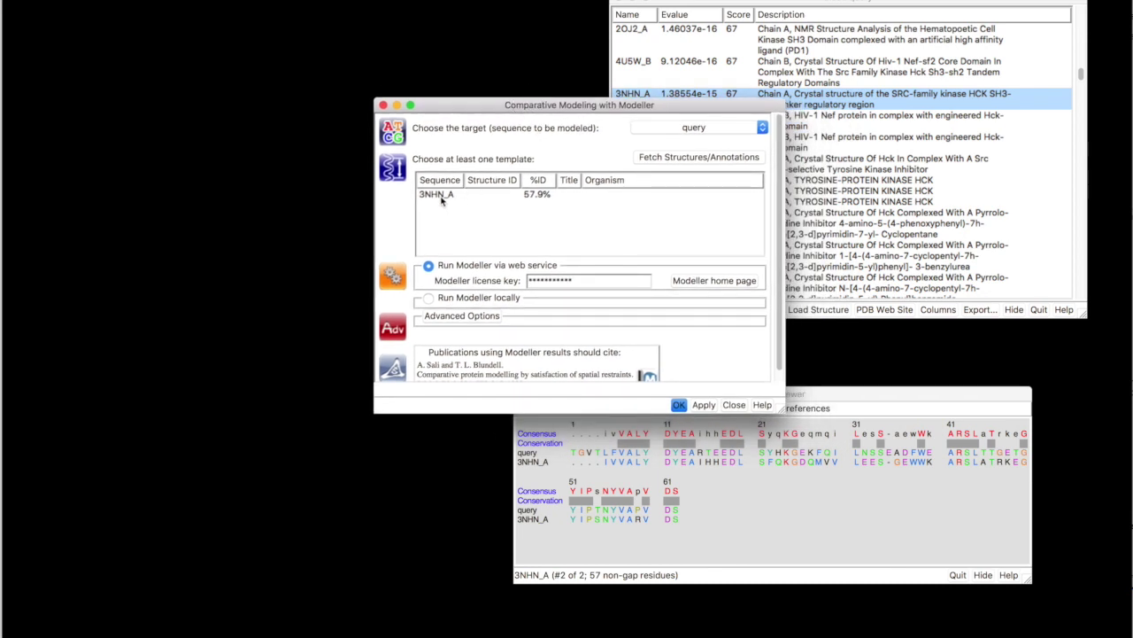
left_click(545, 199)
left_click_drag(561, 107, 464, 11)
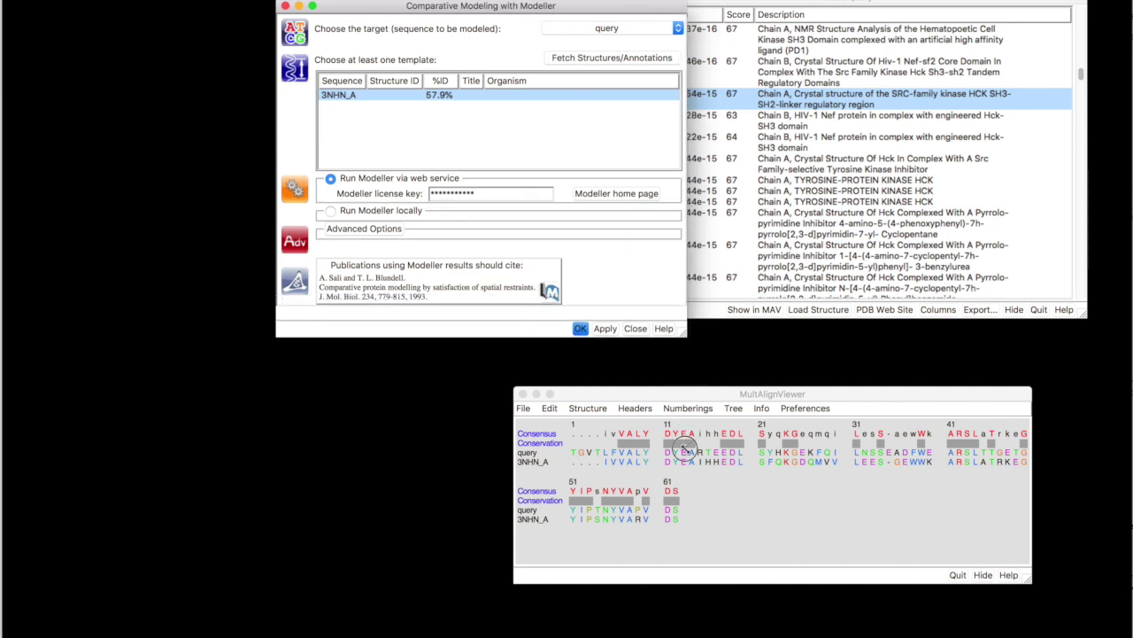
left_click_drag(686, 336, 686, 462)
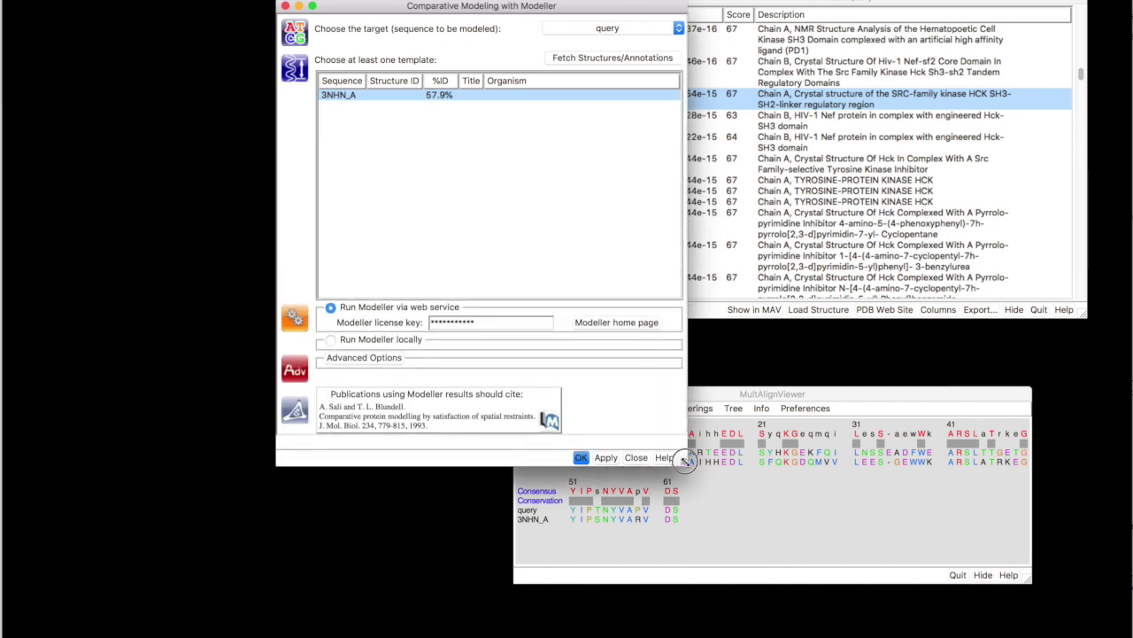
left_click_drag(686, 460, 685, 461)
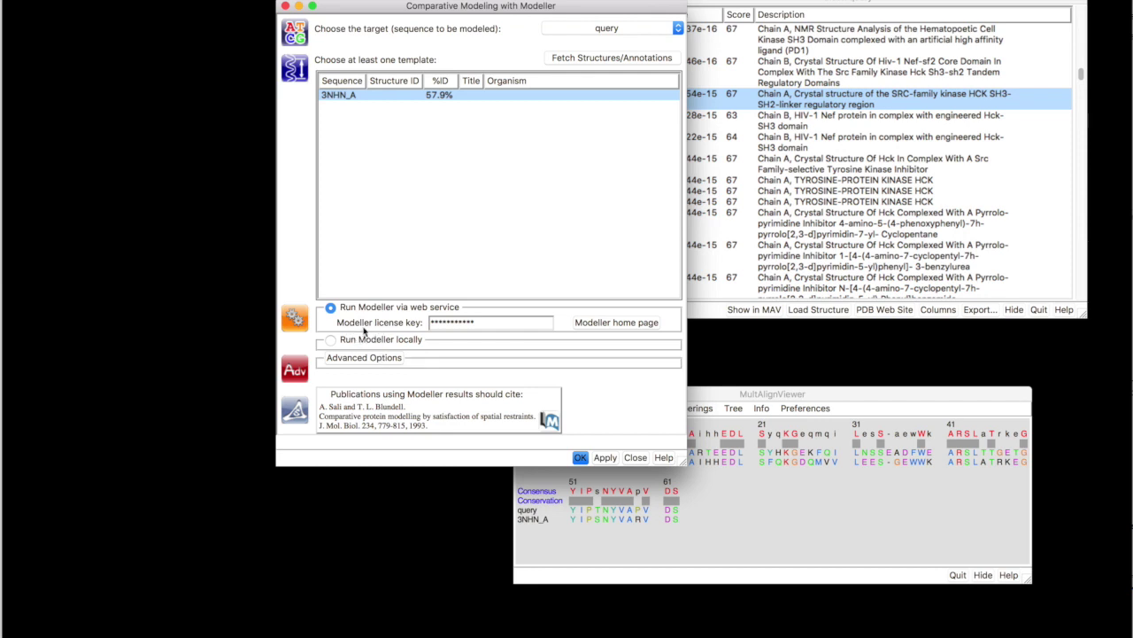
In the advanced options, request 3 output models built with hydrogens.
mouse_move(364, 329)
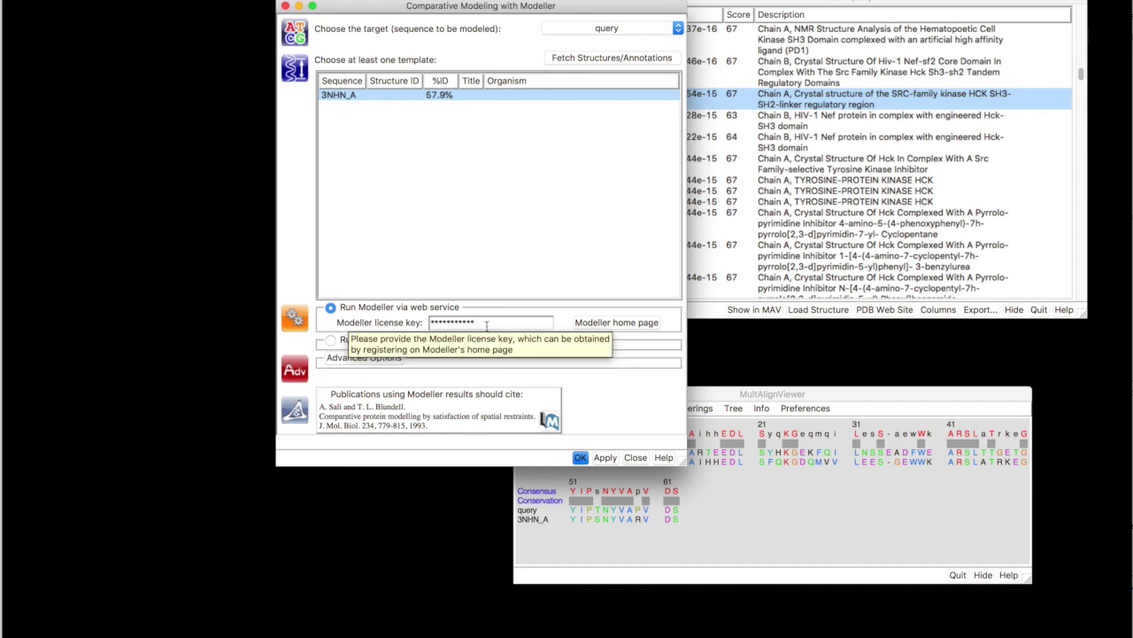
left_click(383, 360)
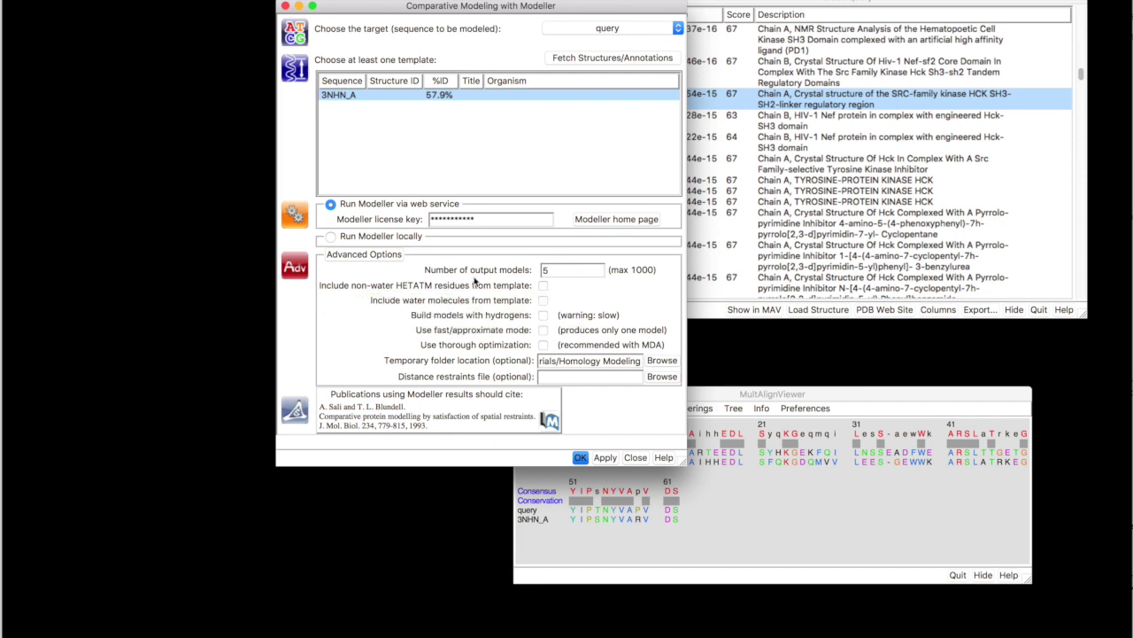
double_click(543, 270)
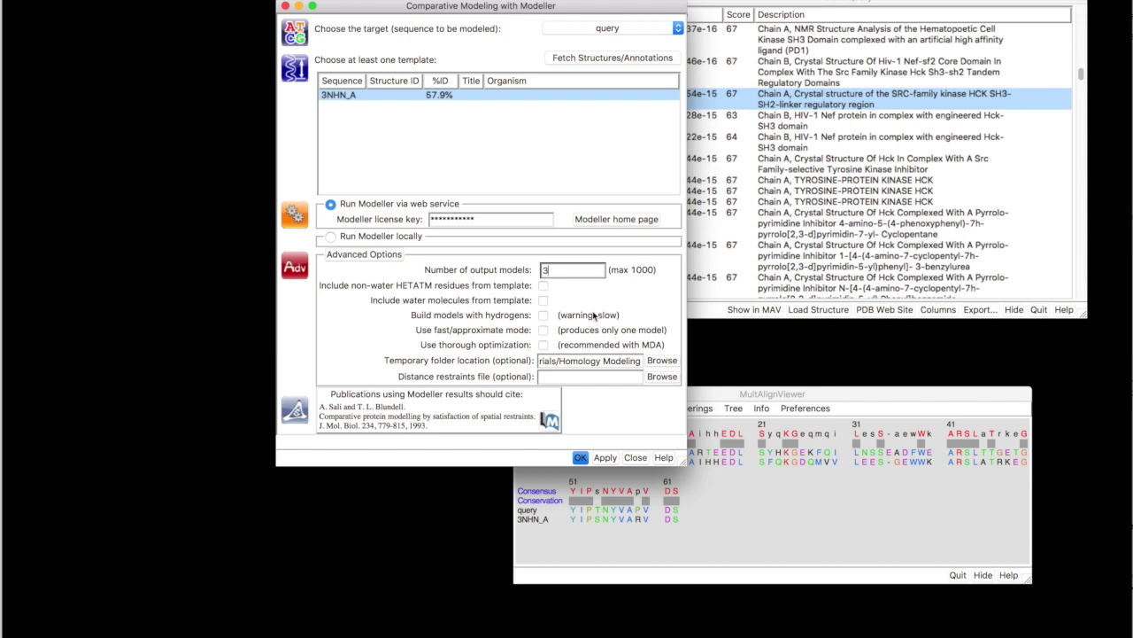
left_click(542, 315)
mouse_move(428, 365)
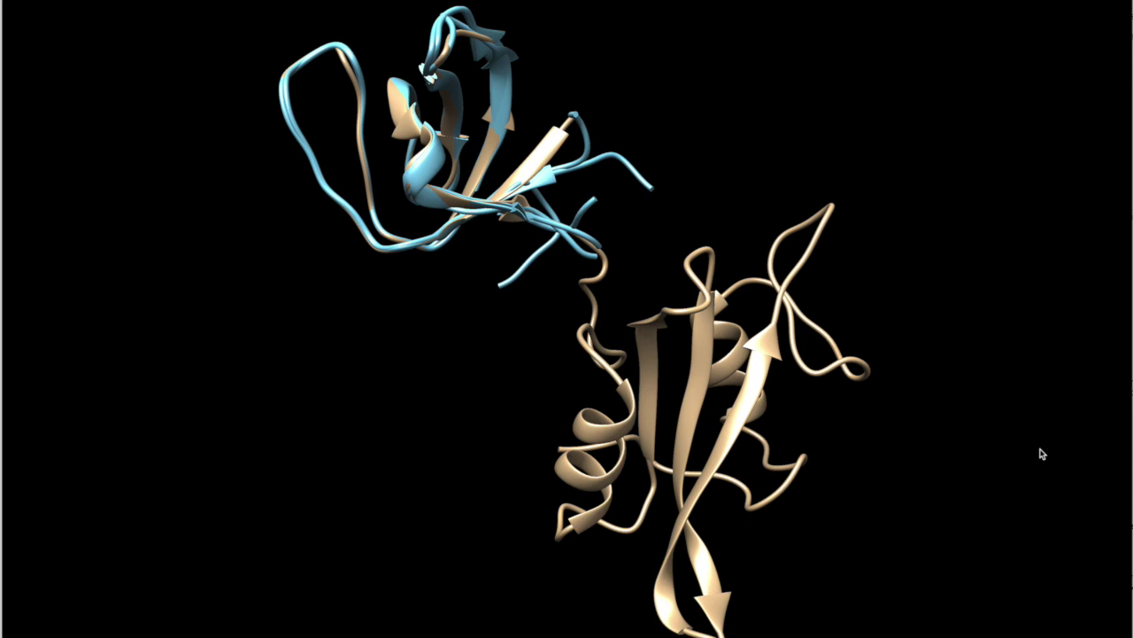
Enlarge the Modeller Results table and cycle models #1.1–#1.3 over 3NHN, comparing GA341 and zDOPE.
left_click_drag(1097, 222, 952, 25)
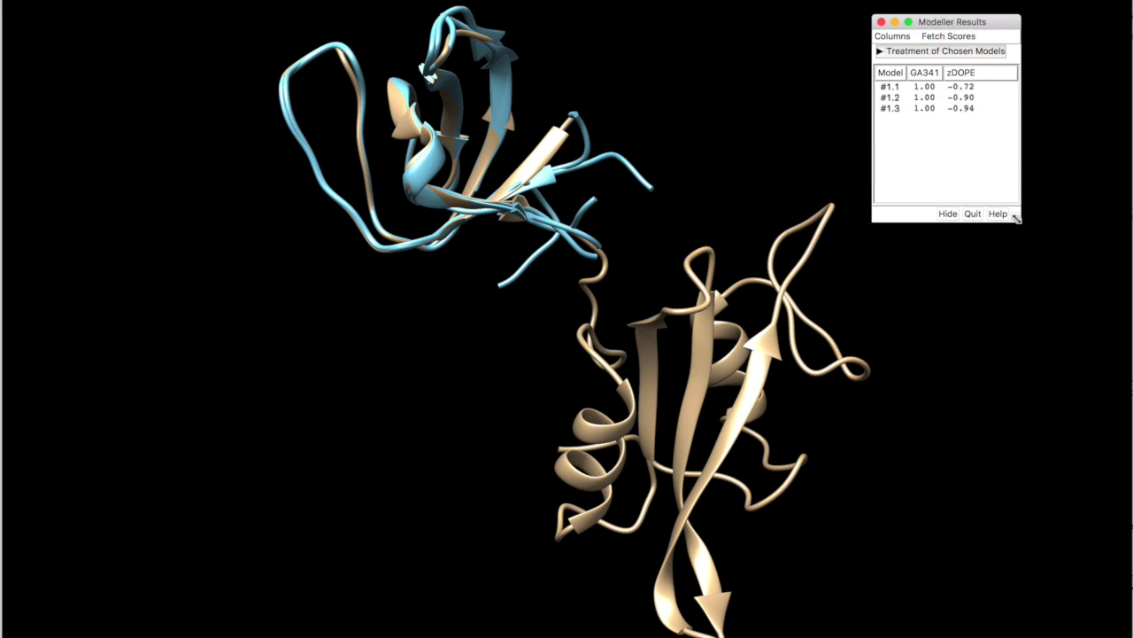
left_click_drag(1017, 219, 1089, 217)
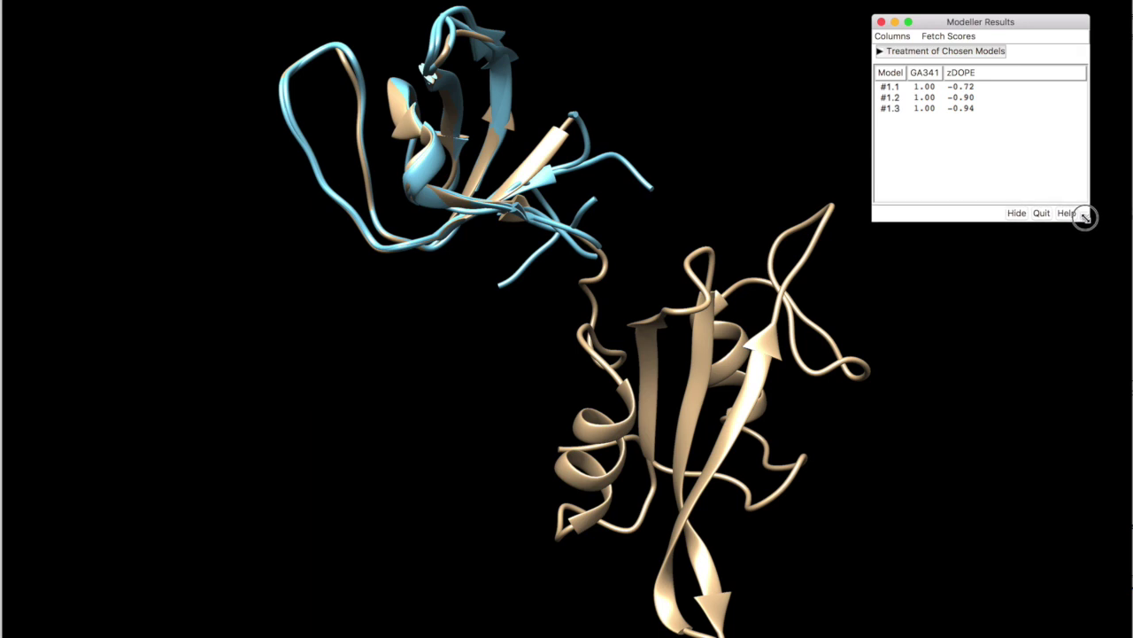
left_click(971, 87)
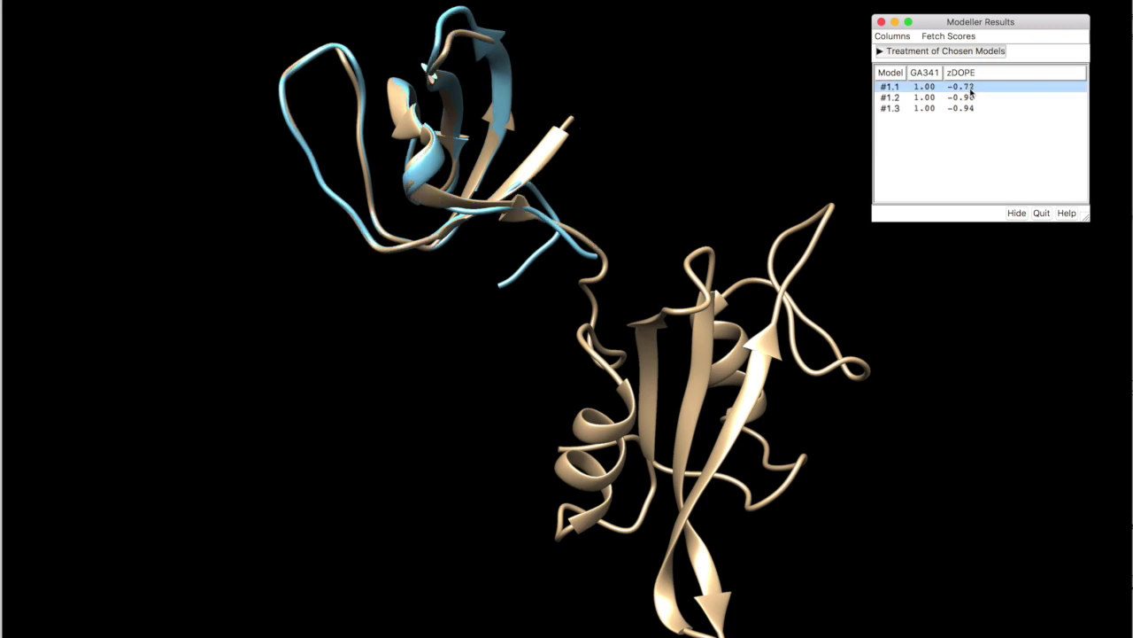
left_click(967, 96)
left_click(968, 108)
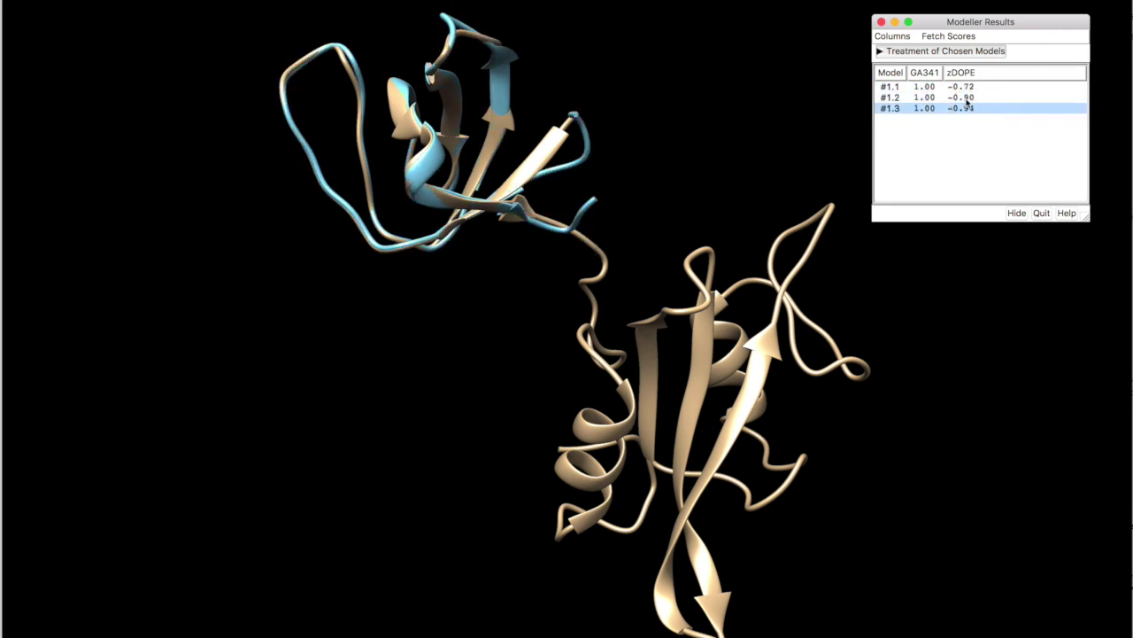
left_click(963, 87)
left_click(964, 98)
left_click(965, 108)
left_click(964, 97)
left_click(965, 87)
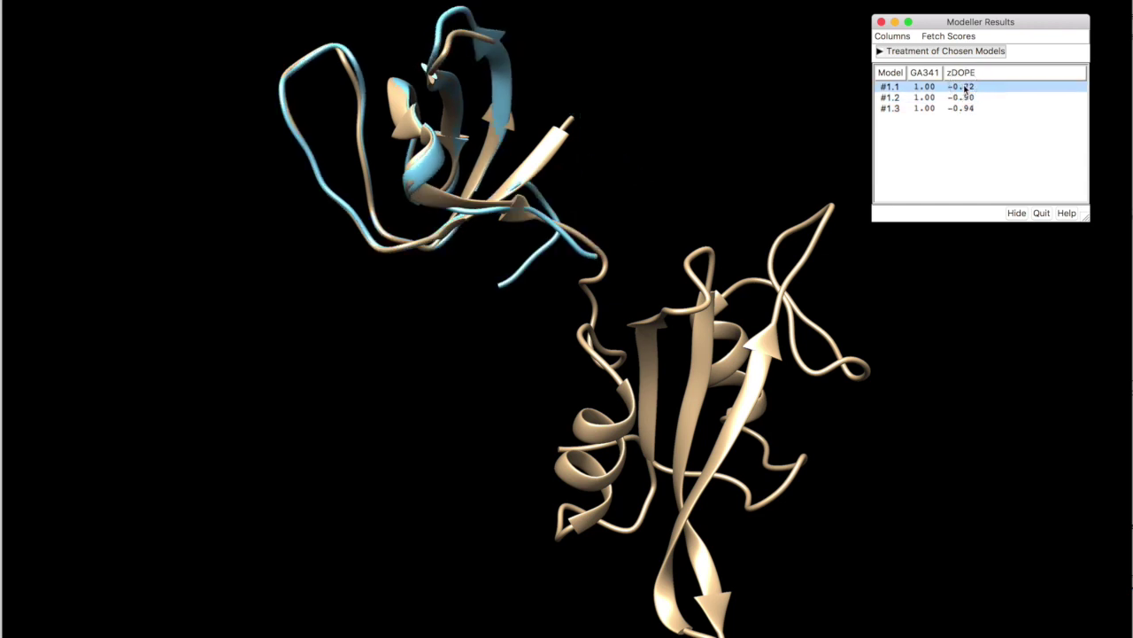
left_click(965, 98)
left_click(964, 108)
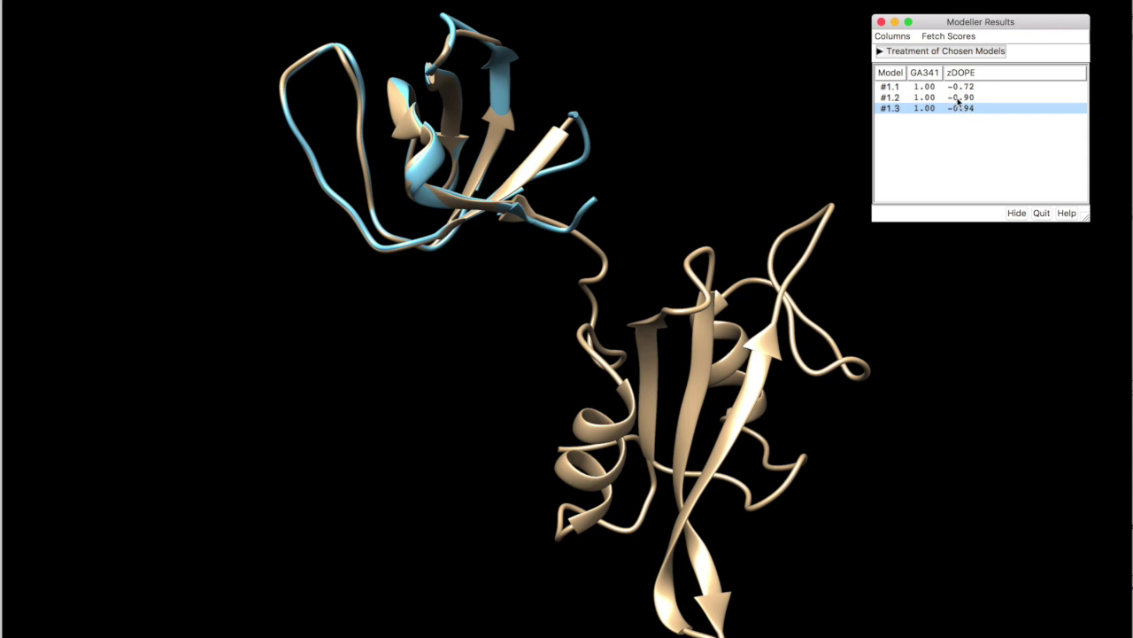
left_click(963, 87)
left_click(964, 98)
left_click(961, 108)
left_click(966, 97)
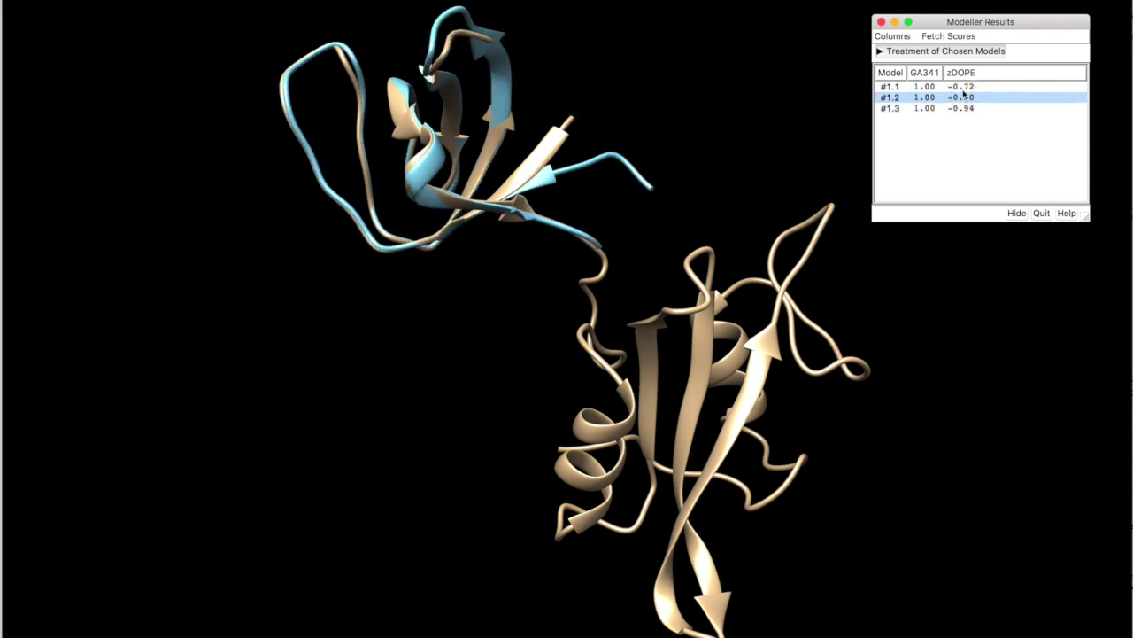
left_click(965, 87)
Expand Treatment of Chosen Models and step through models #1.1–#1.3 again.
left_click(881, 50)
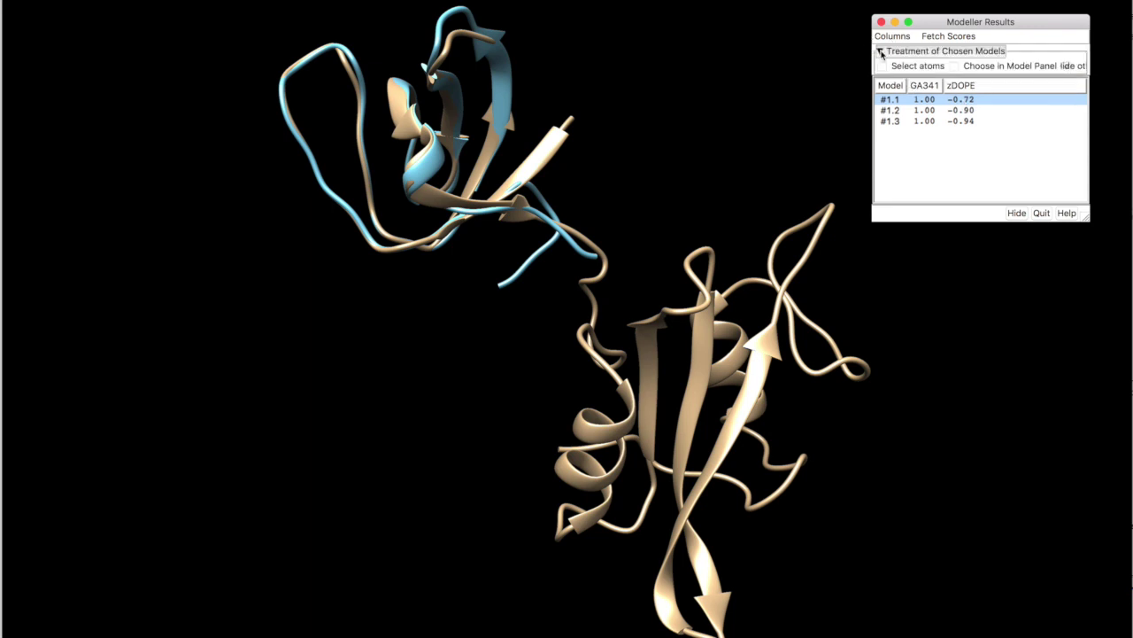
left_click(982, 111)
left_click(982, 101)
left_click(981, 110)
left_click(980, 121)
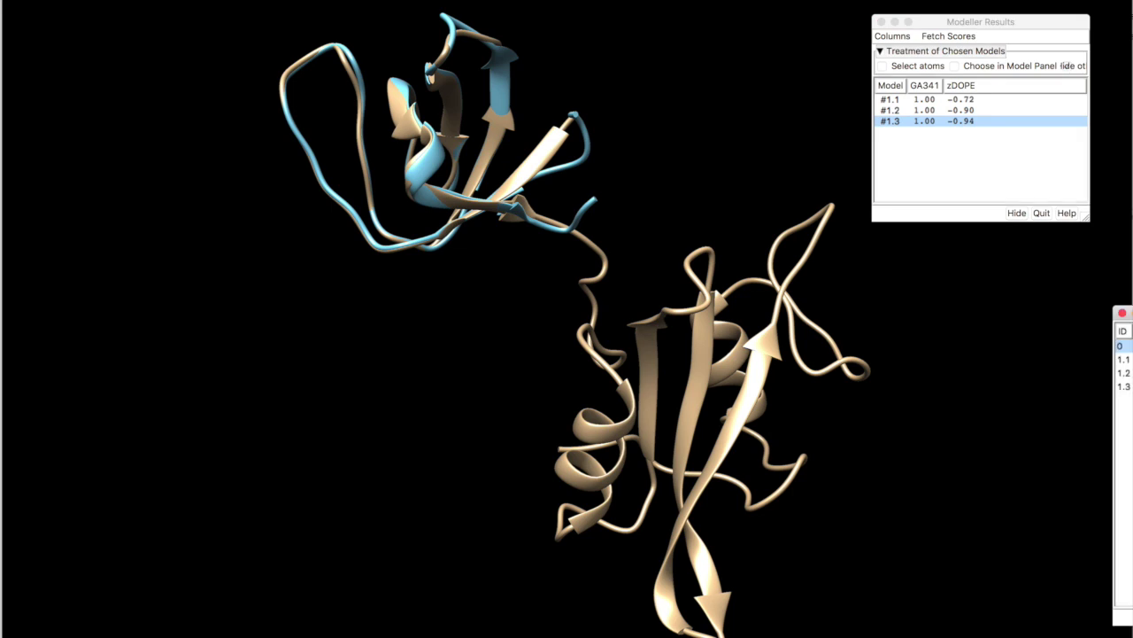
In the Model Panel, tick Shown for models 1.1, 1.2 and 1.3 so all overlay 3NHN.
left_click_drag(1126, 243, 958, 254)
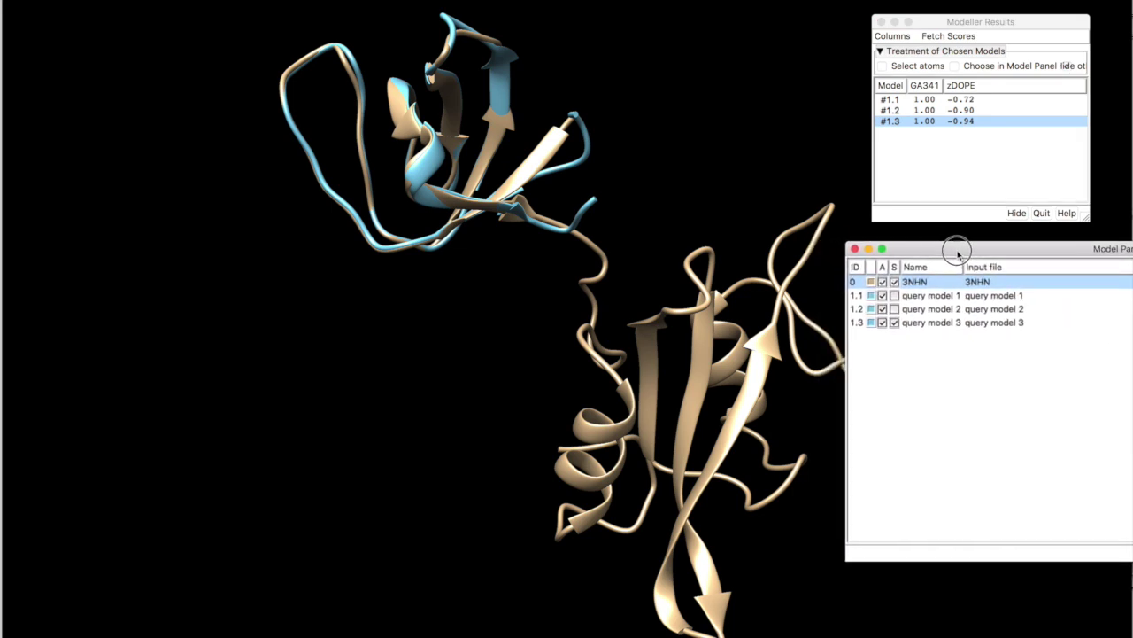
left_click(894, 296)
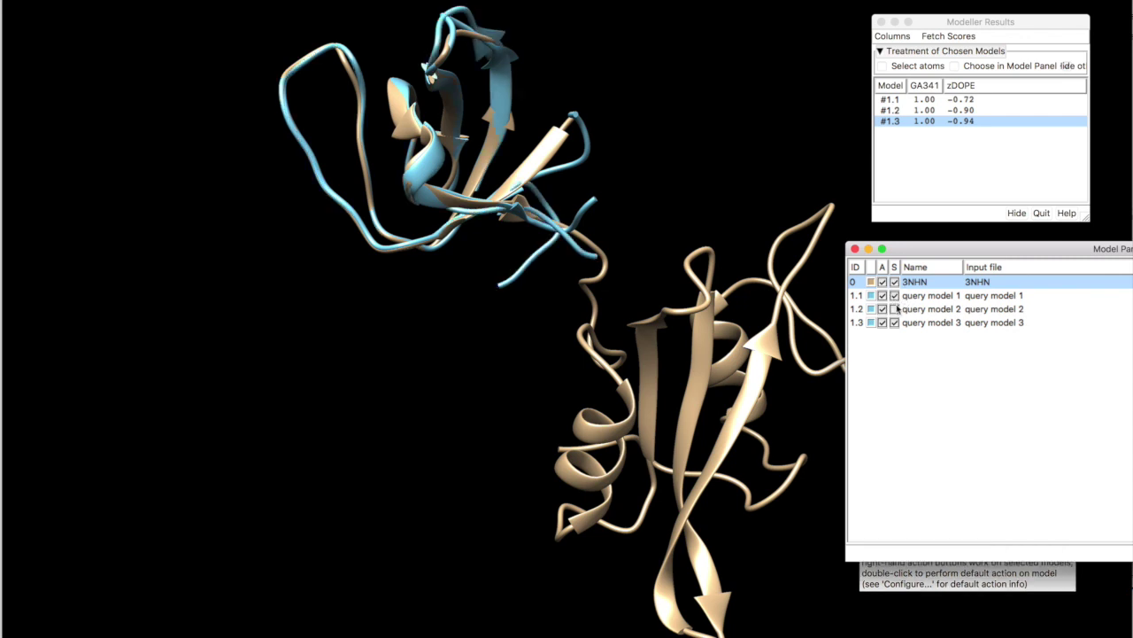
left_click(894, 309)
left_click(894, 309)
left_click(895, 295)
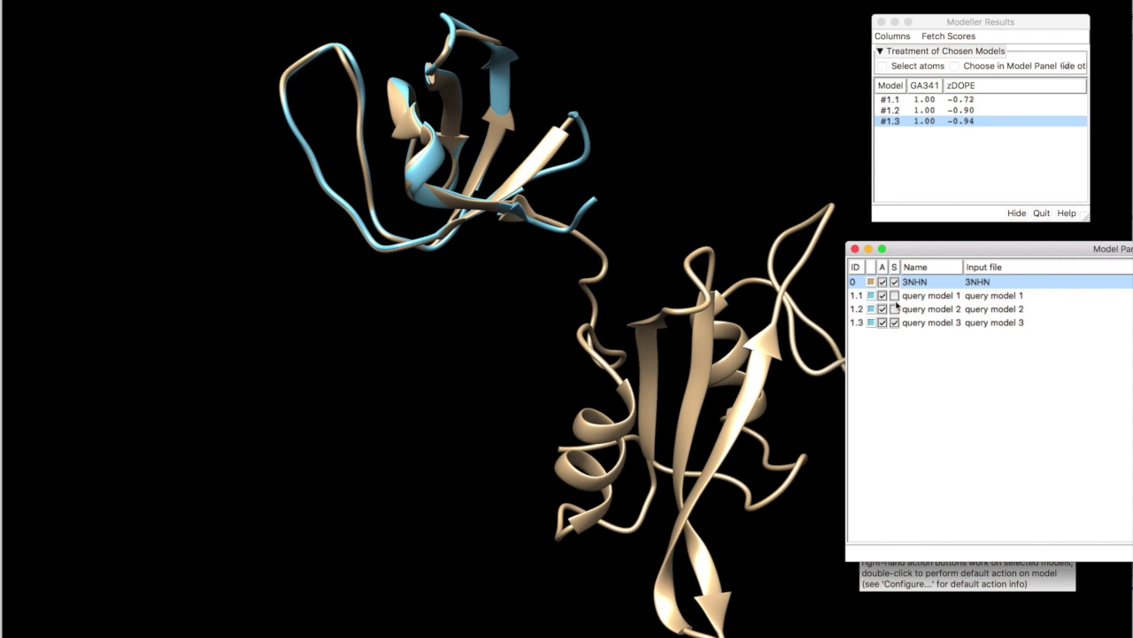
left_click(894, 295)
left_click(894, 309)
left_click(895, 322)
left_click(894, 309)
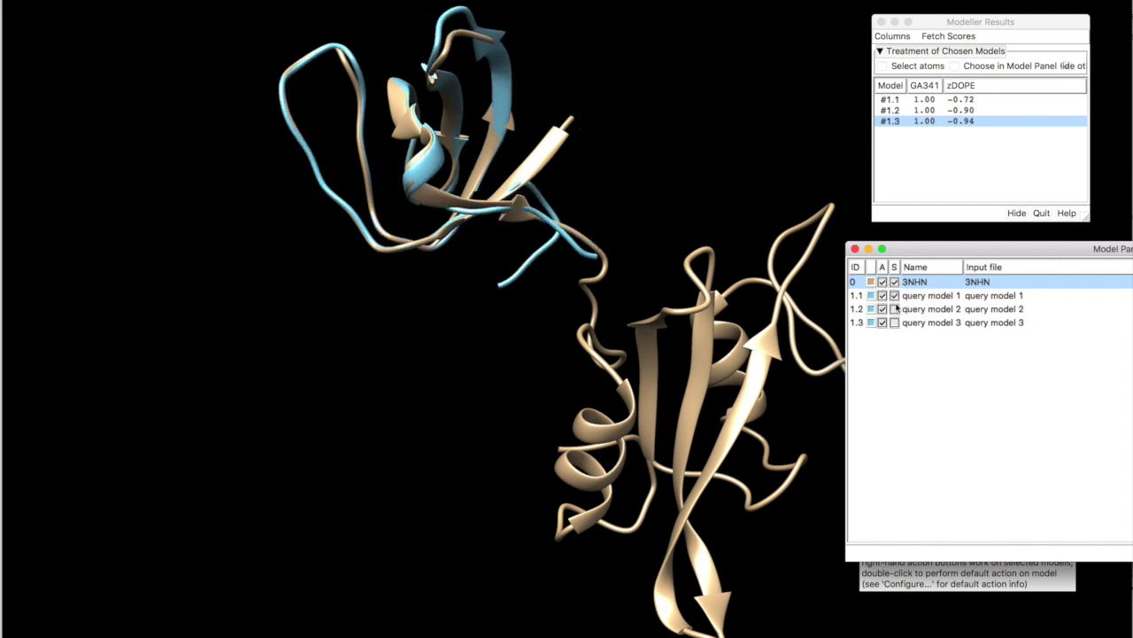
left_click(894, 309)
left_click(894, 322)
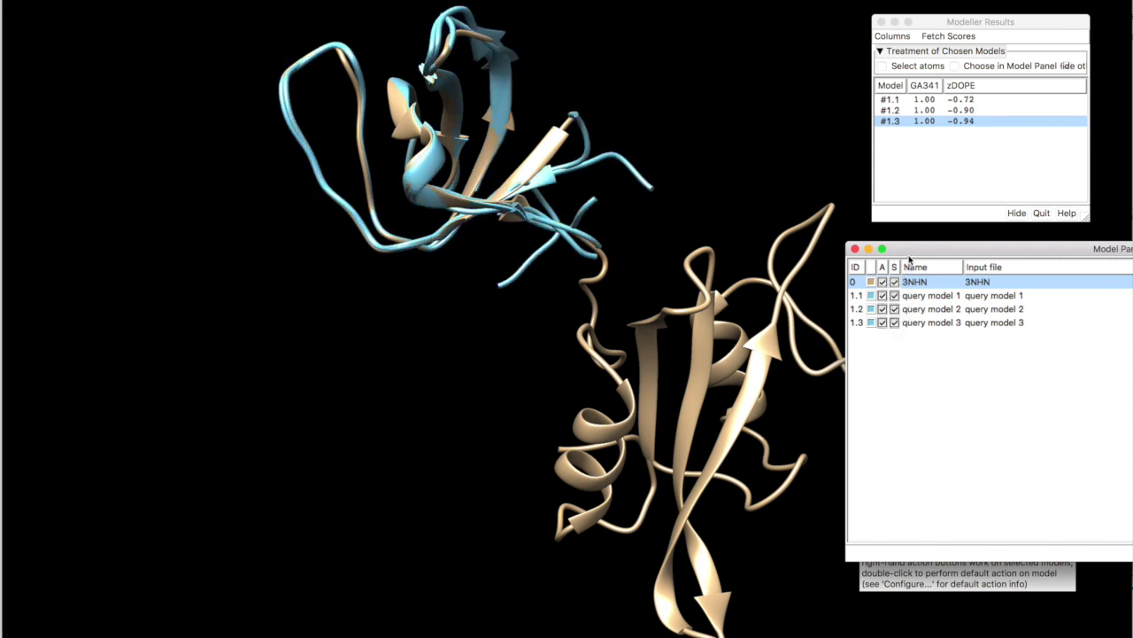
left_click(926, 296)
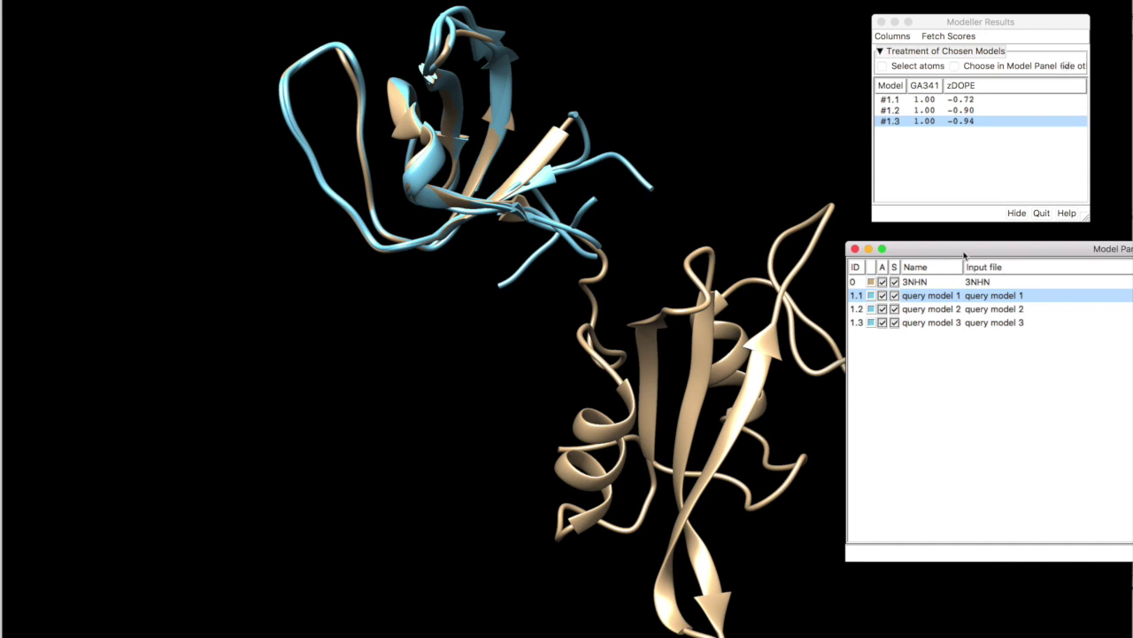
key("super+w")
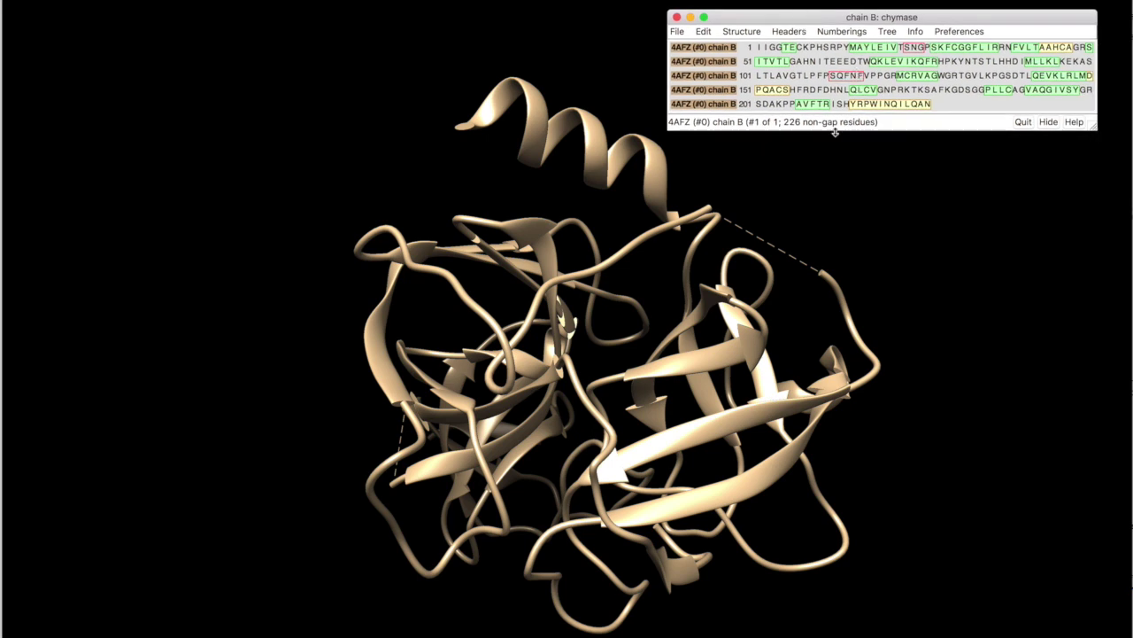
Run Modeller loops/refinement on 4AFZ chain B, remodelling all missing structure including ends, 1 model.
left_click(741, 31)
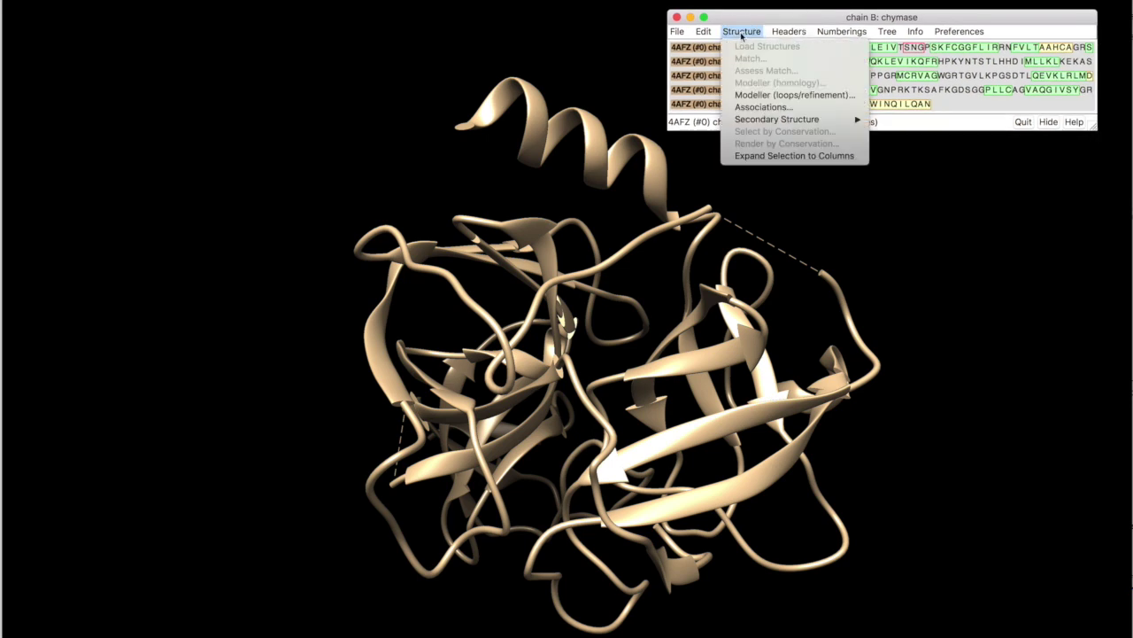
left_click(813, 96)
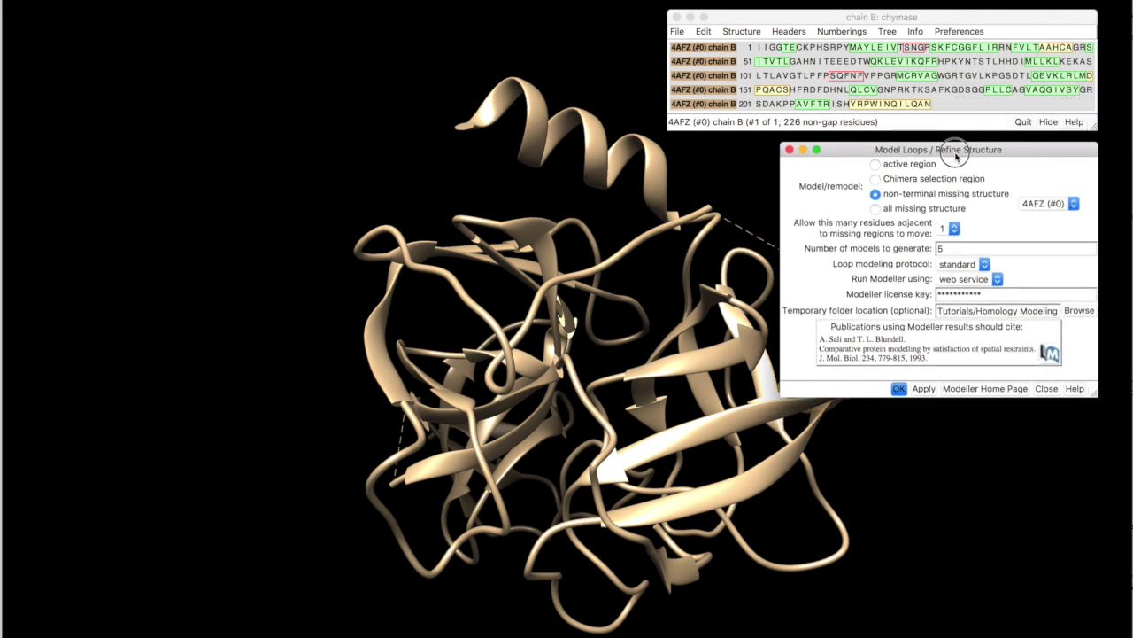
left_click_drag(957, 155, 957, 152)
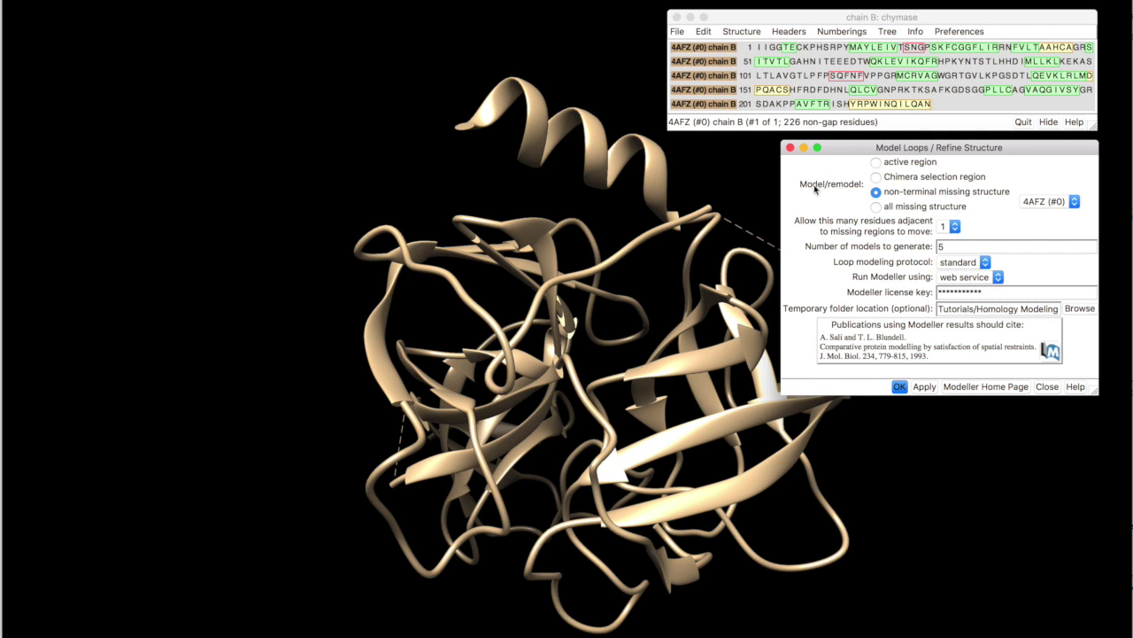
left_click(877, 209)
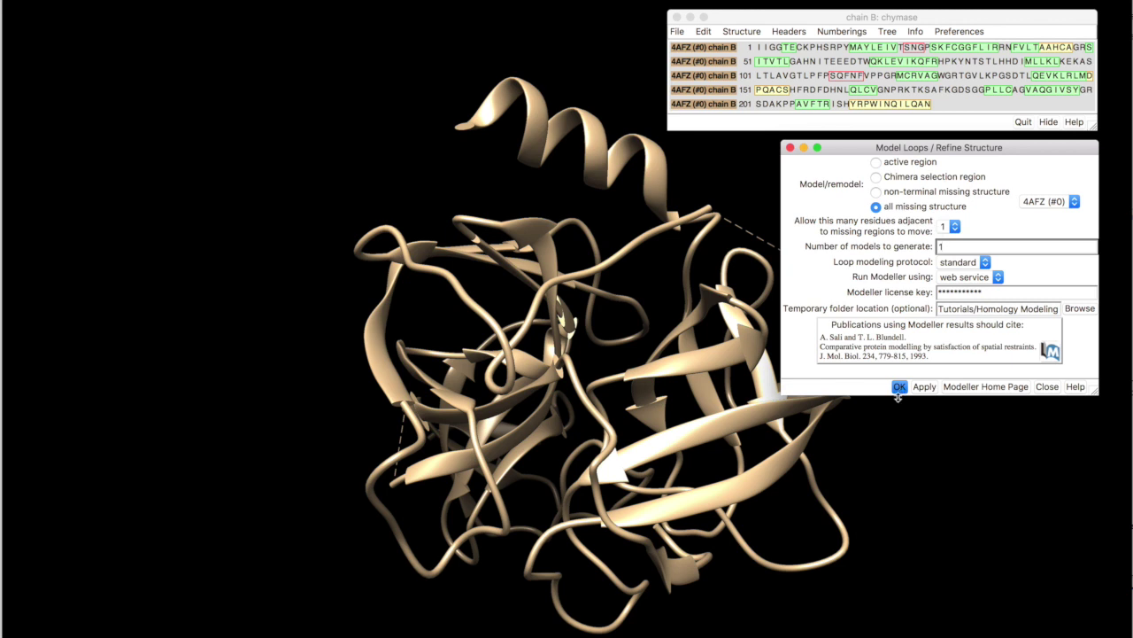
left_click(899, 386)
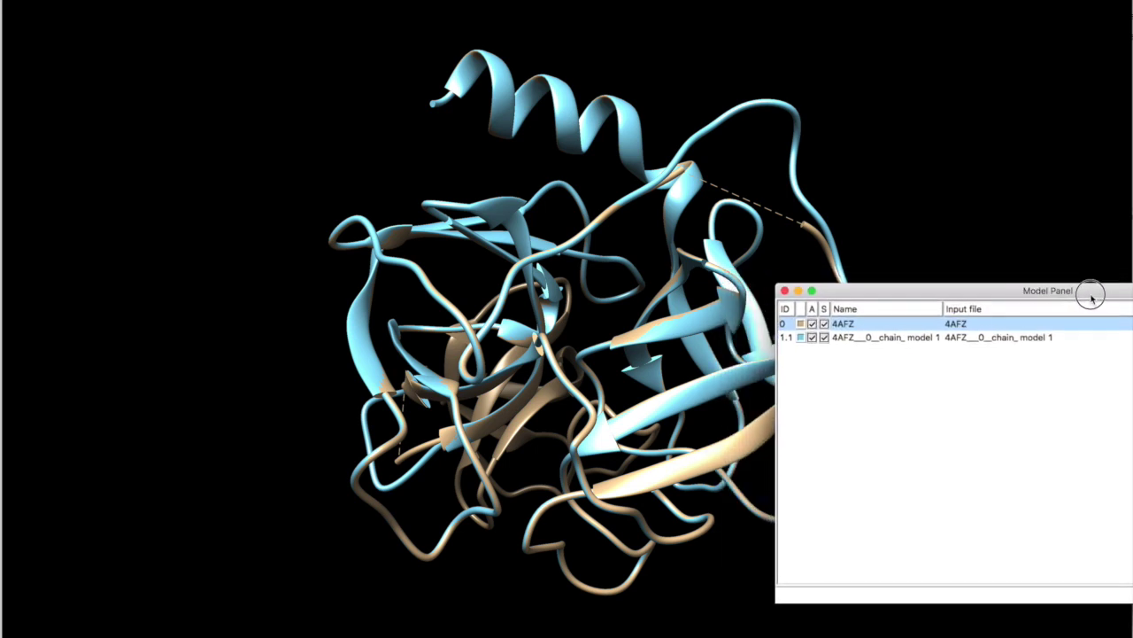
Select the loop-filled 4AFZ model row in the Model Panel.
left_click(978, 338)
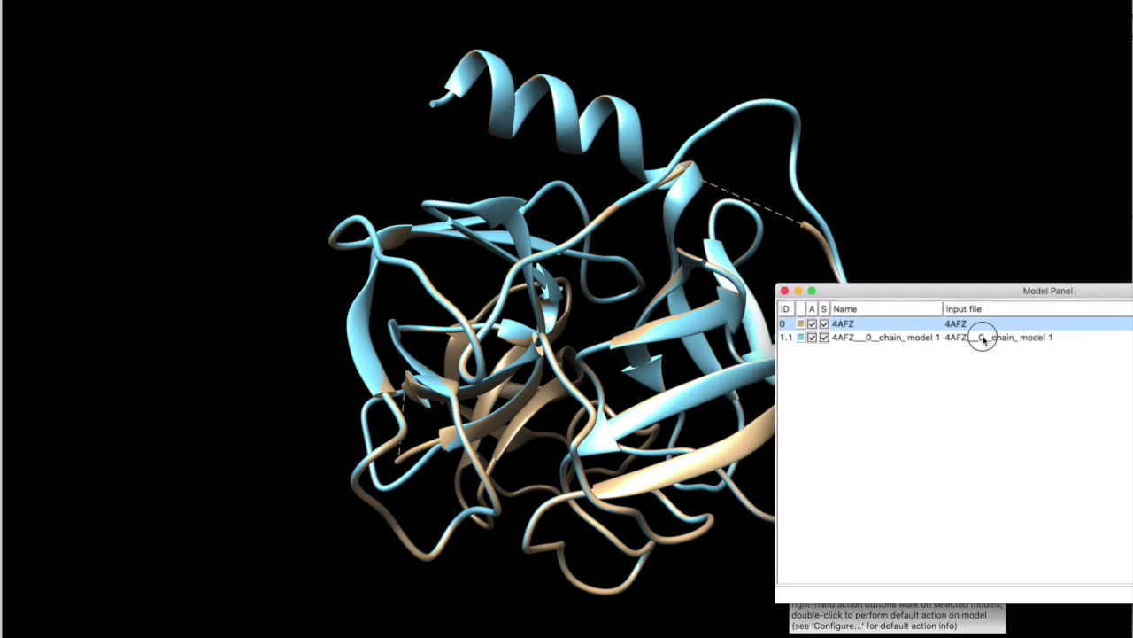